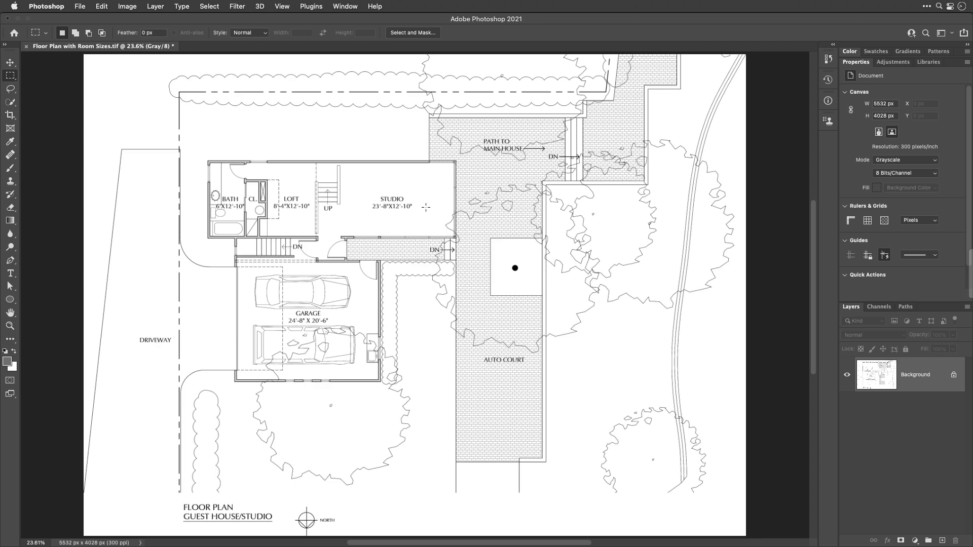
Select a rectangular strip about 225 by 612 px at the studio's outer end, spanning the room's full interior depth
click(382, 210)
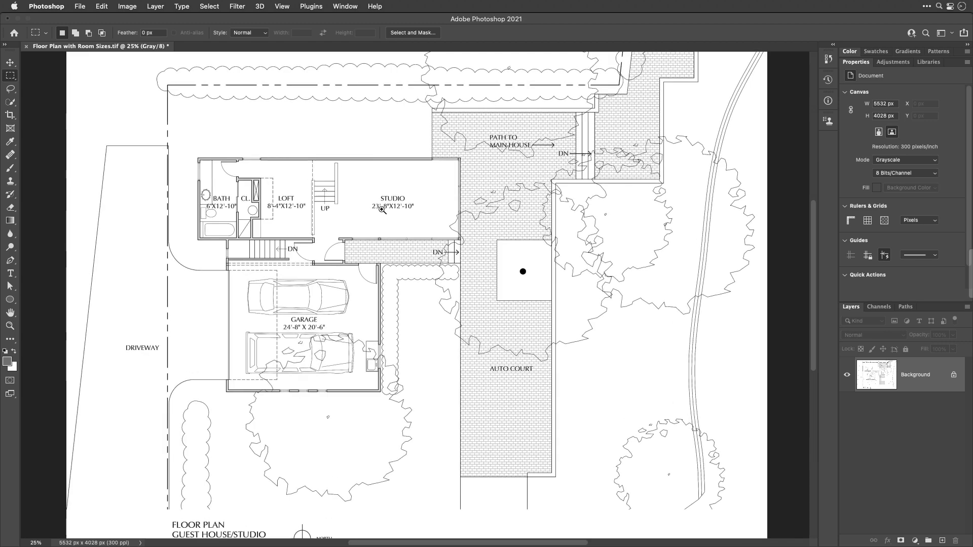
click(382, 210)
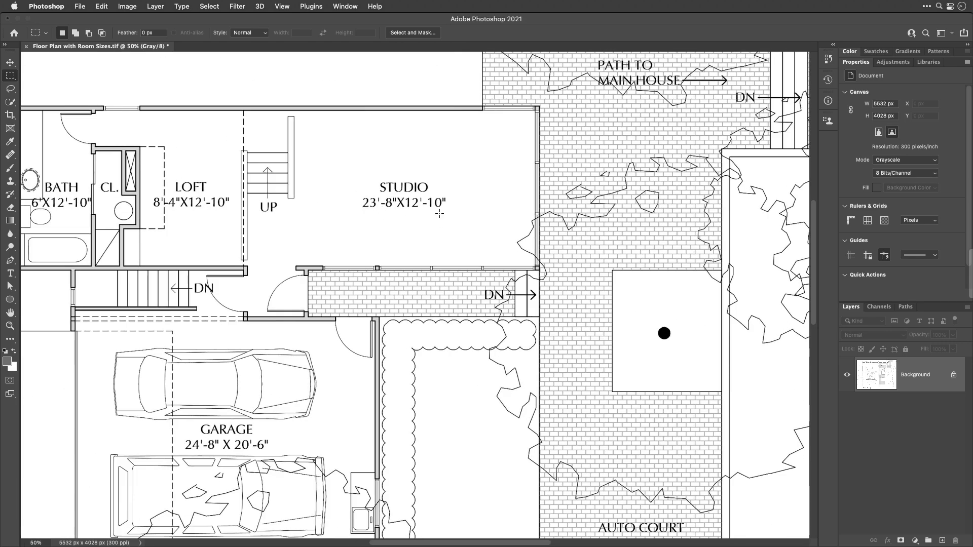
scroll(415, 216, up, 3)
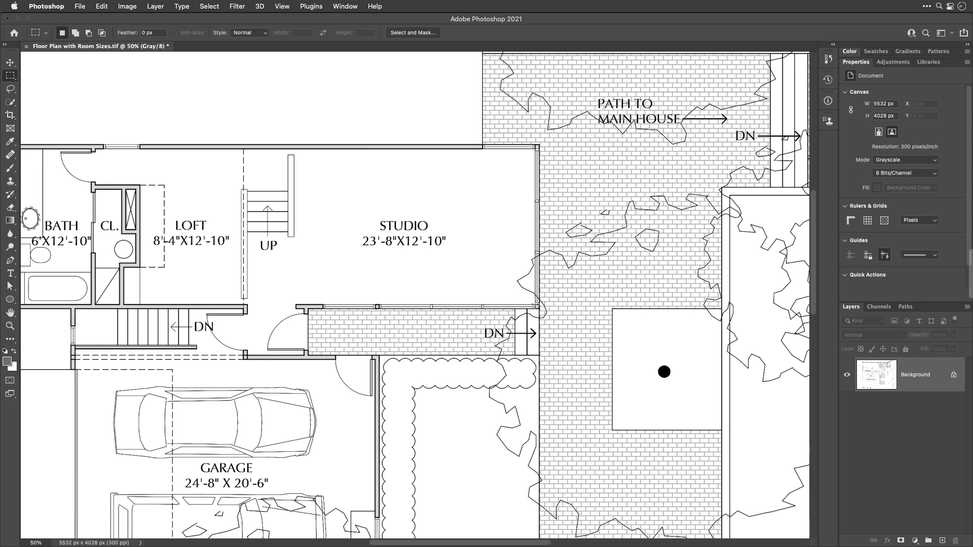
drag(535, 304, 479, 148)
Show the selection's size information and switch the measurement units to inches
click(345, 6)
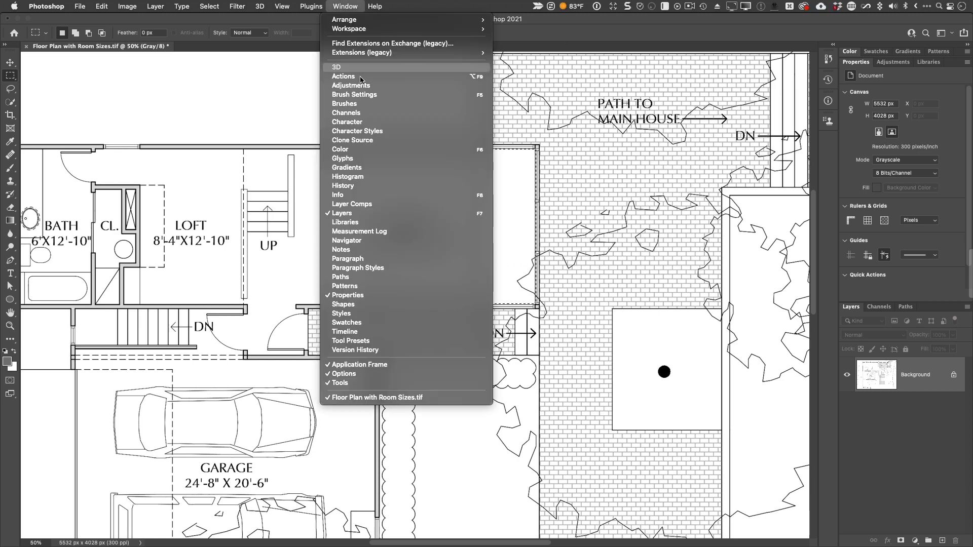
click(359, 197)
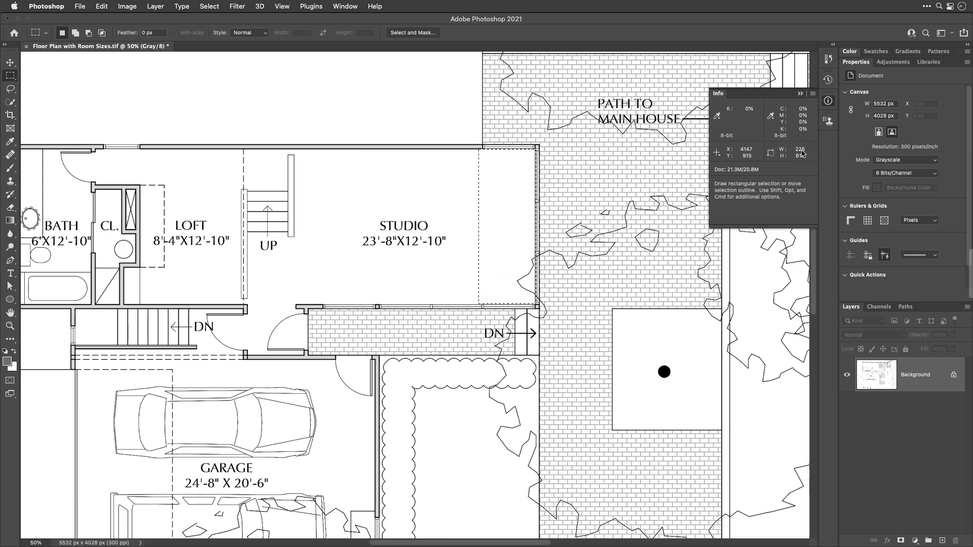
click(719, 154)
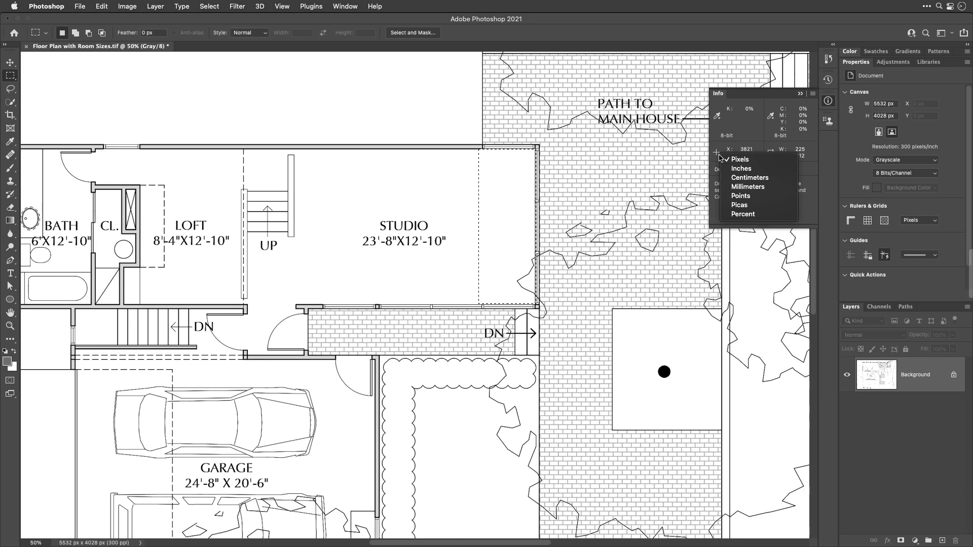
click(754, 170)
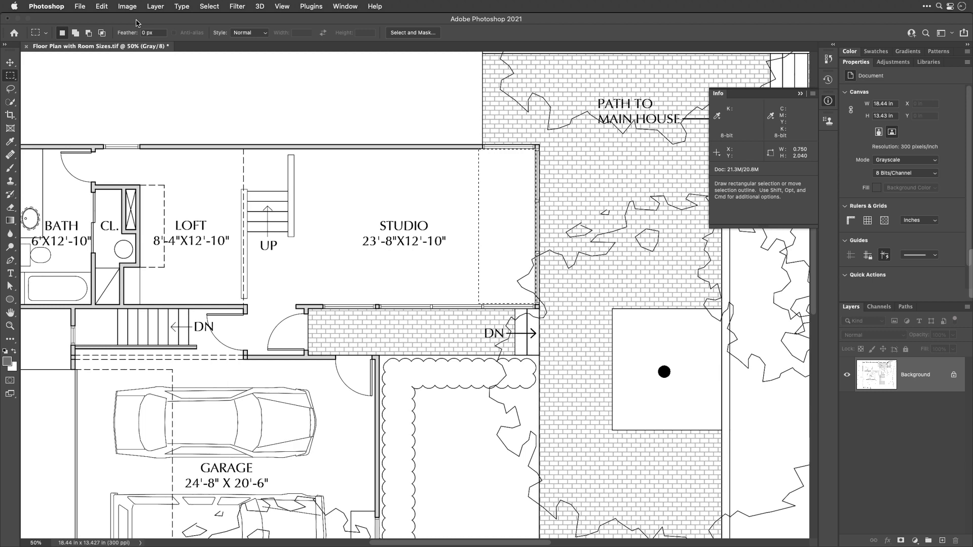
Crop the plan to the selection and, with resampling off, set the image height to 154 inches
click(127, 7)
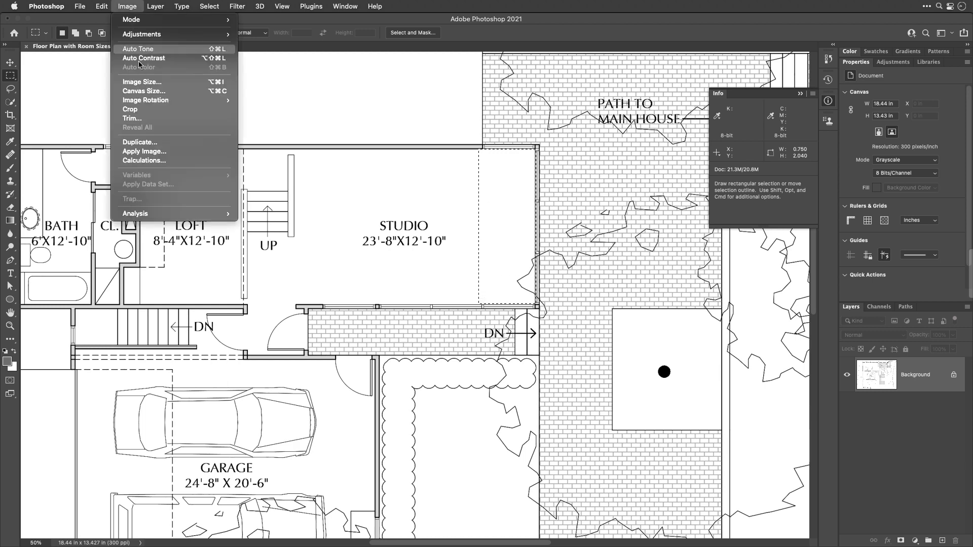
click(143, 109)
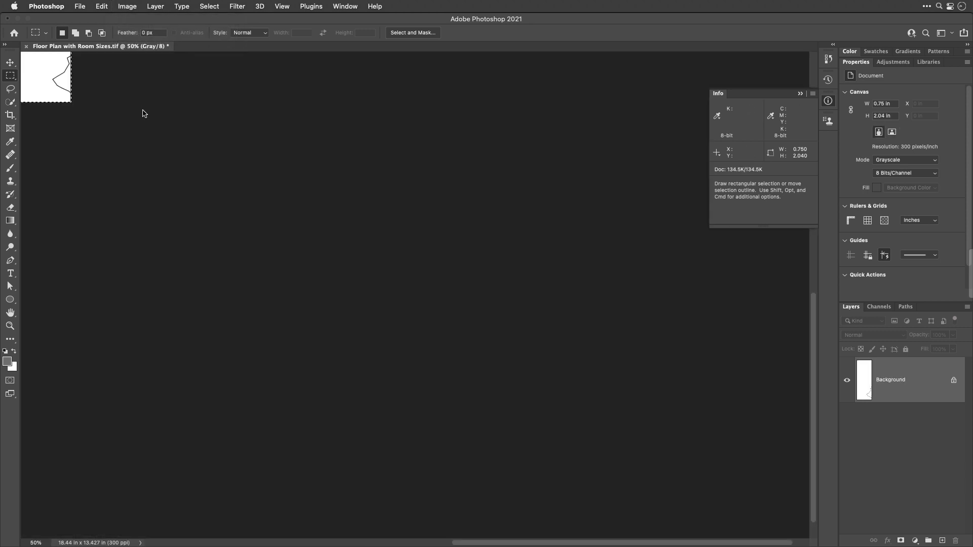
click(127, 7)
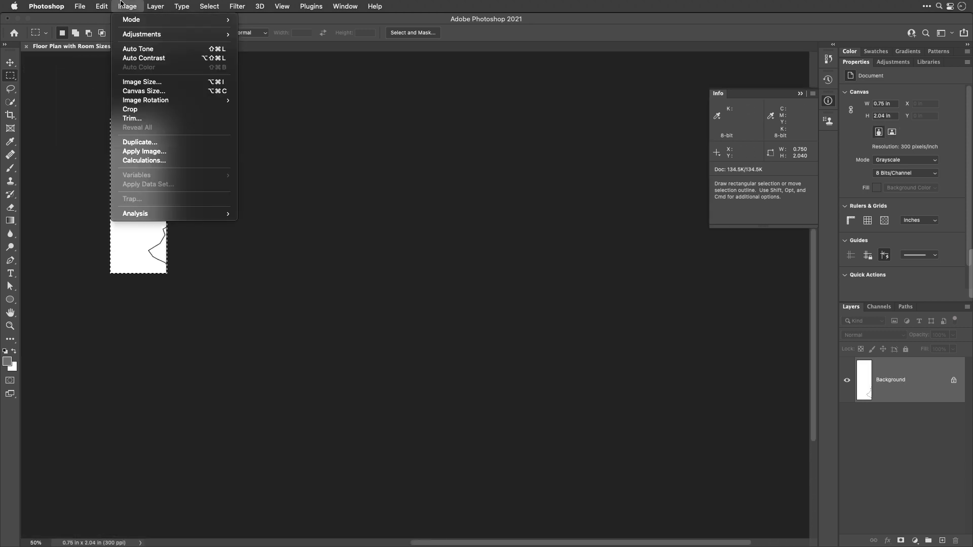
click(147, 83)
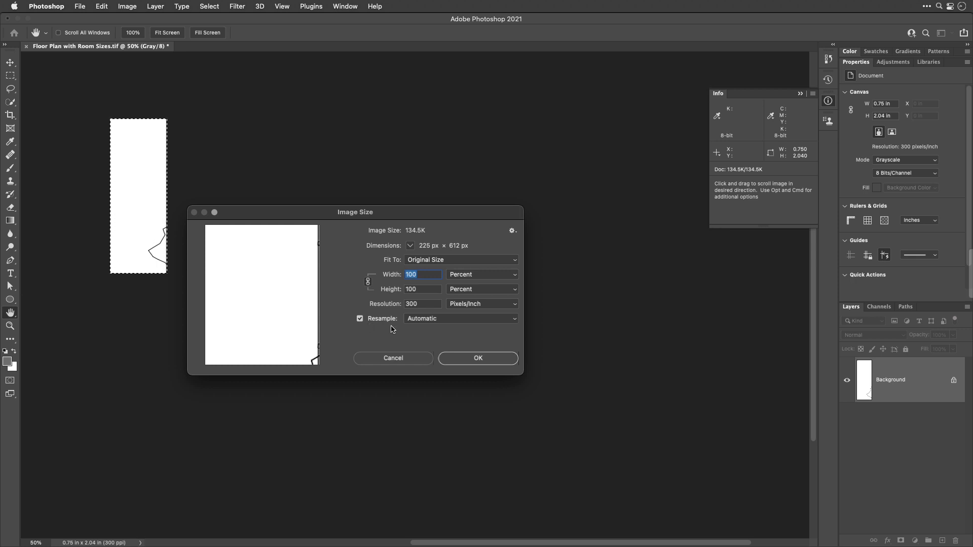
click(360, 318)
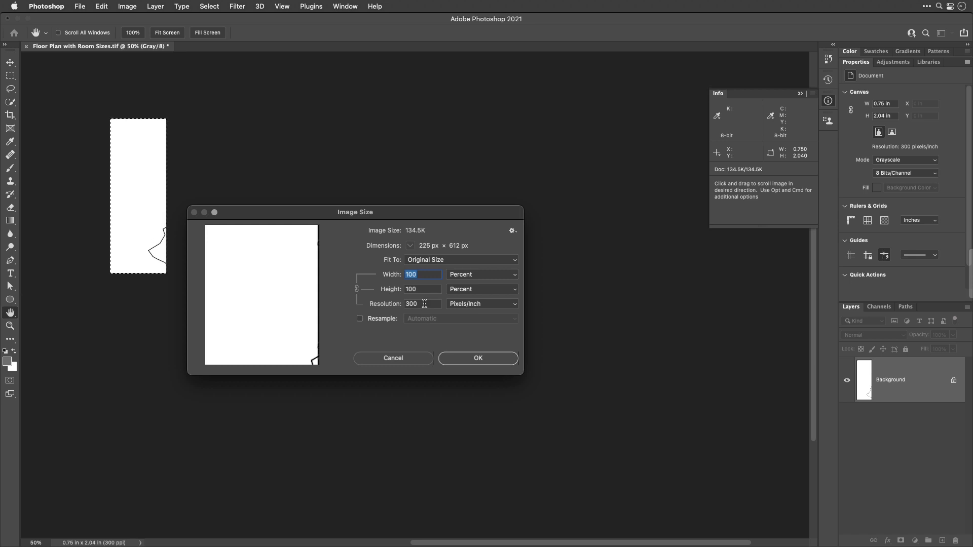
double_click(424, 303)
click(464, 288)
click(465, 310)
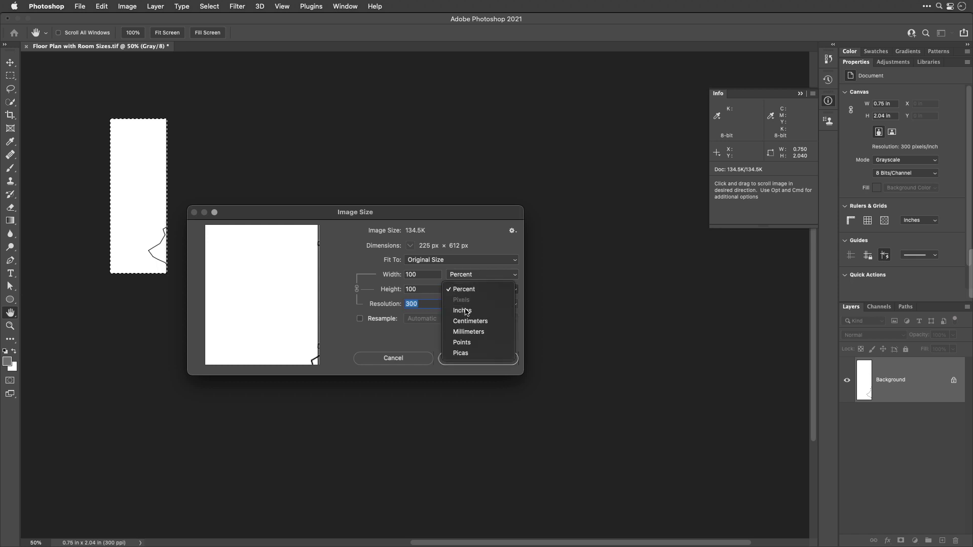
click(433, 290)
double_click(432, 290)
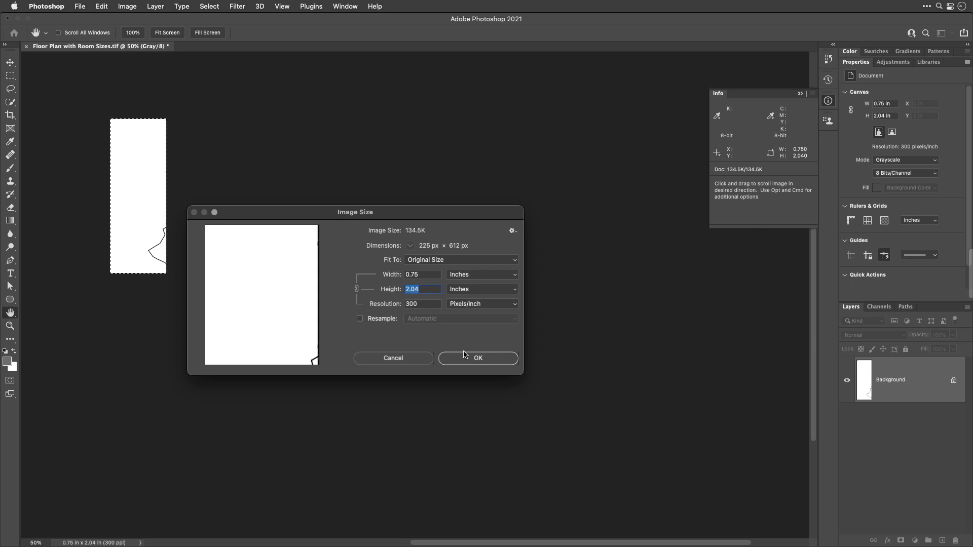
text(154)
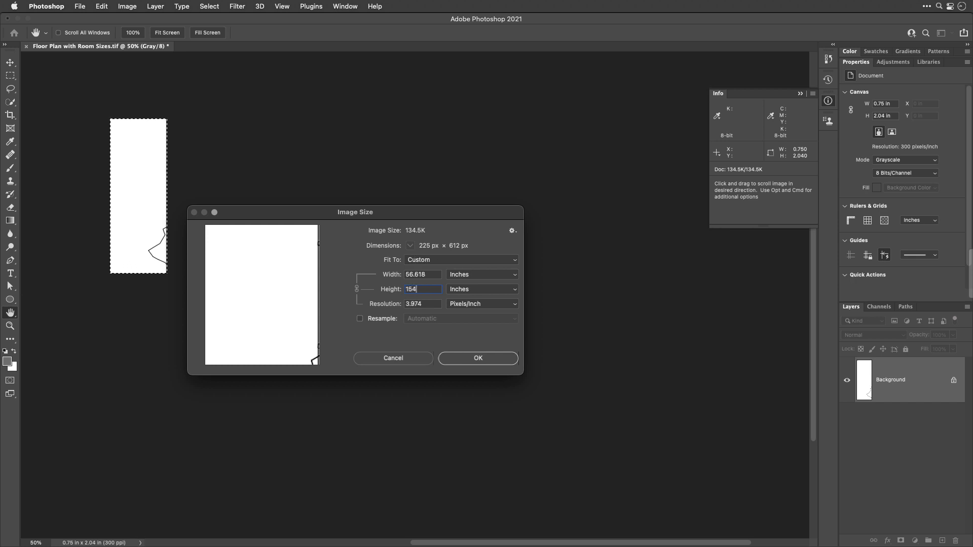
Copy the calculated resolution value from the image size settings and close them without applying the resize
double_click(428, 305)
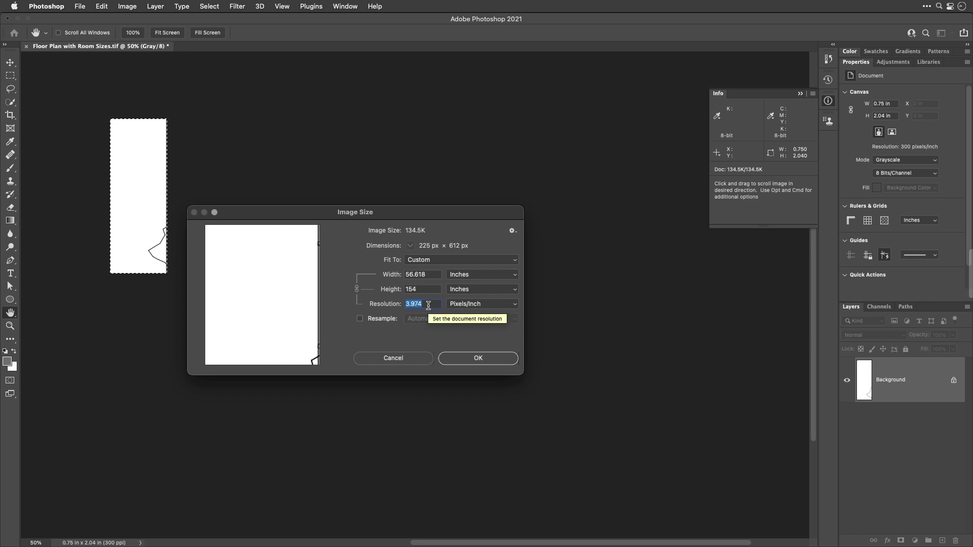
click(103, 4)
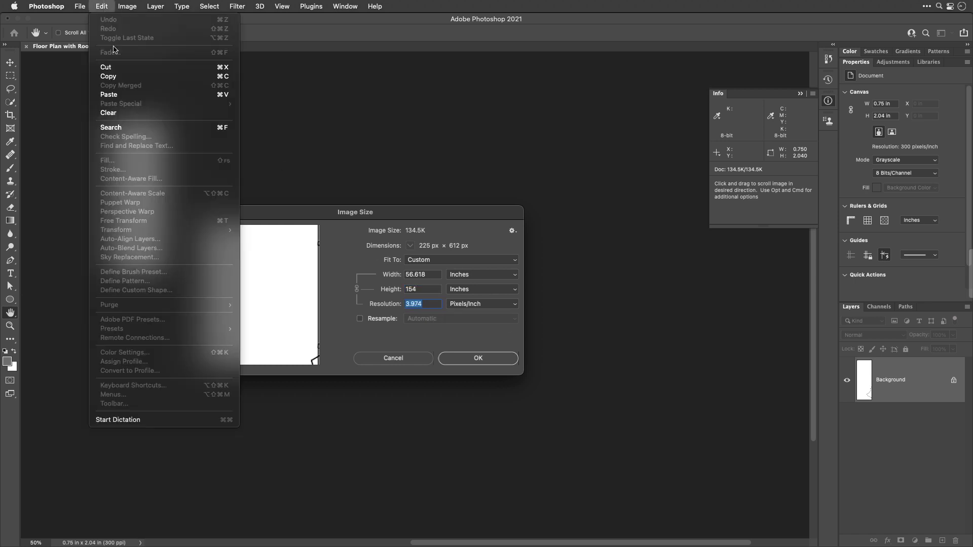
click(117, 77)
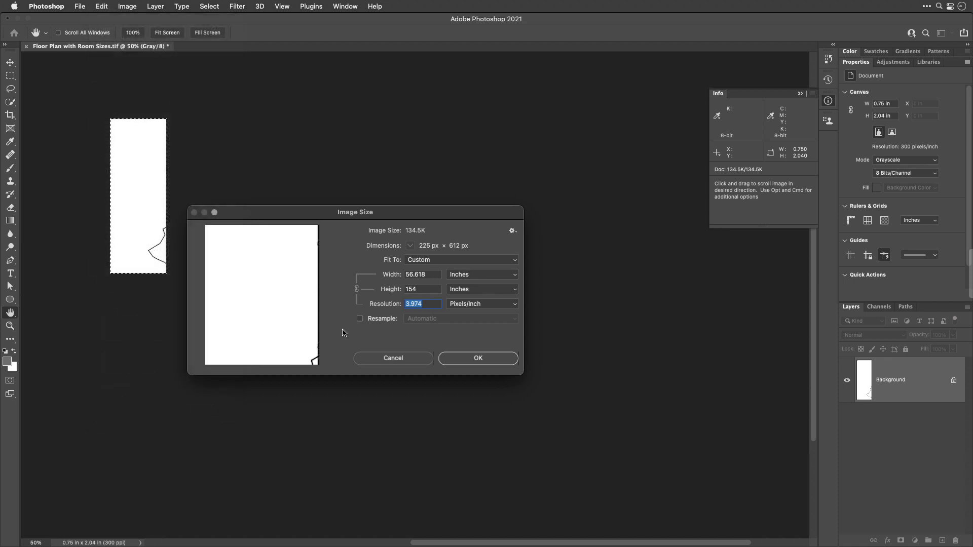
click(413, 358)
key(m)
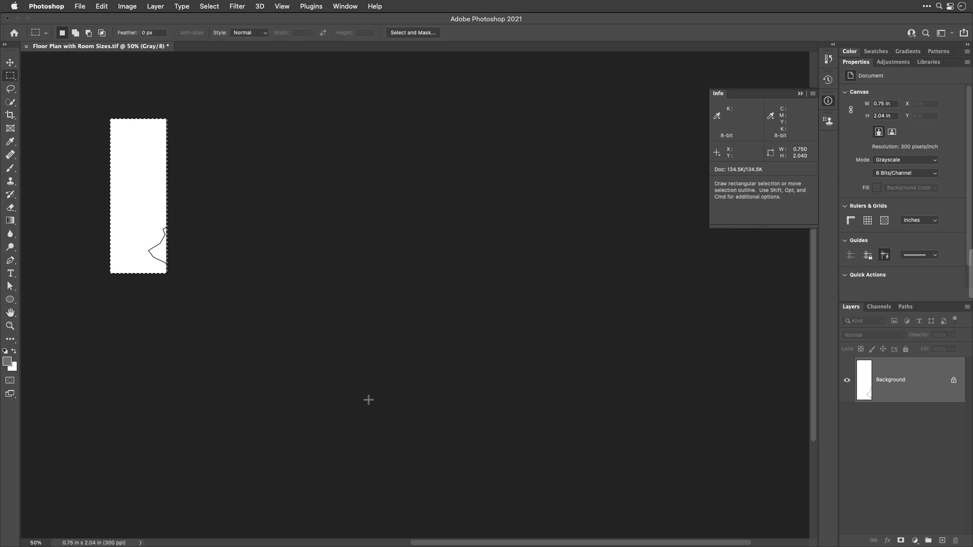
Undo the crop to restore the full floor plan
click(128, 7)
mouse_move(102, 7)
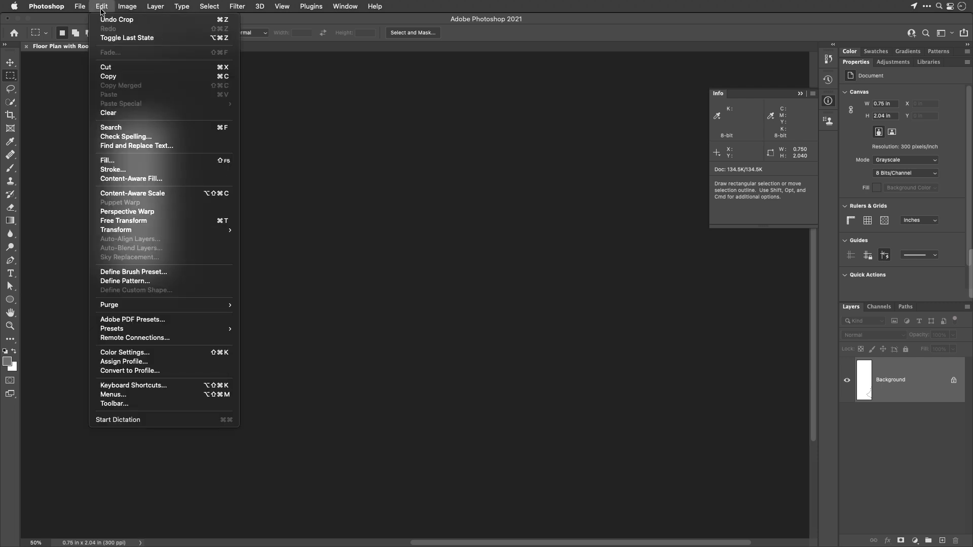
click(105, 20)
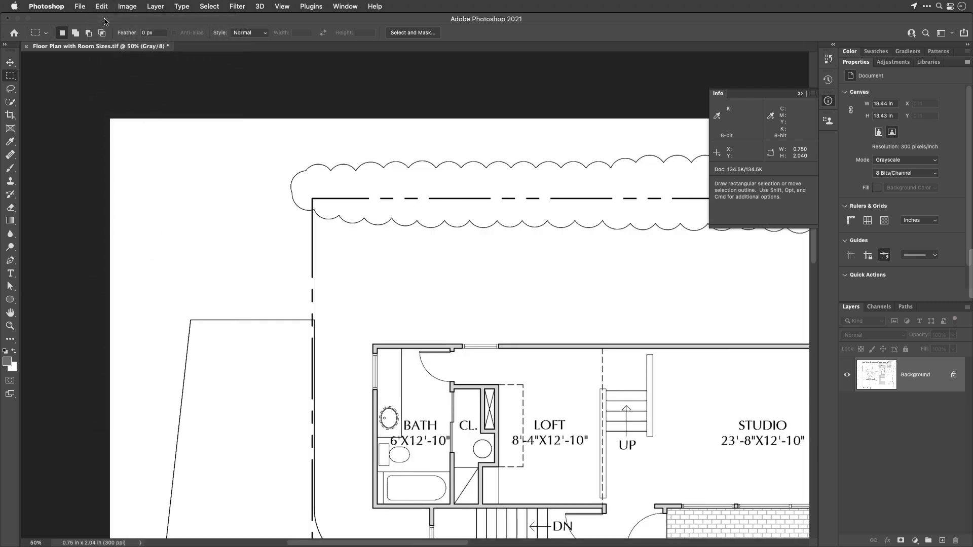
key(super+0)
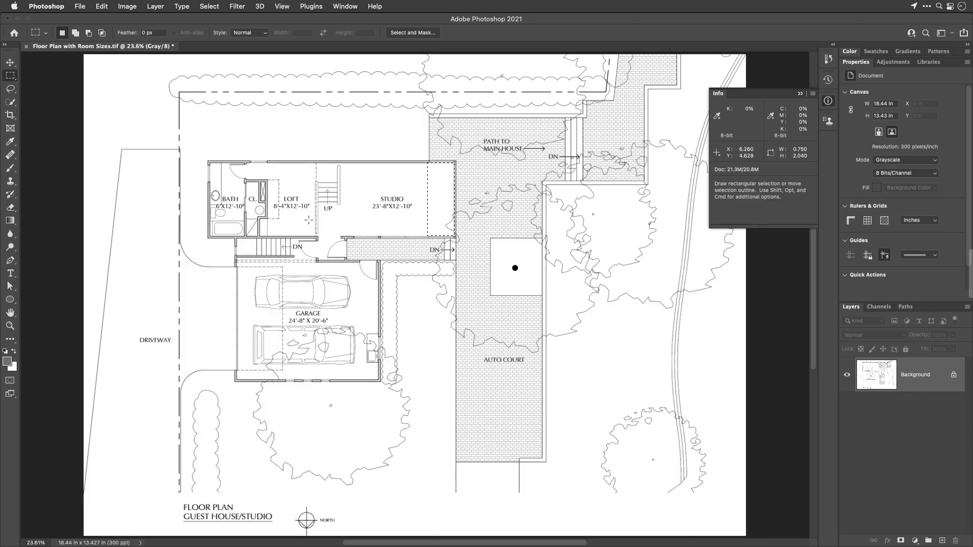
With resampling off, paste the copied resolution of 3.974 pixels/inch into the full plan's image size settings and apply it
click(127, 7)
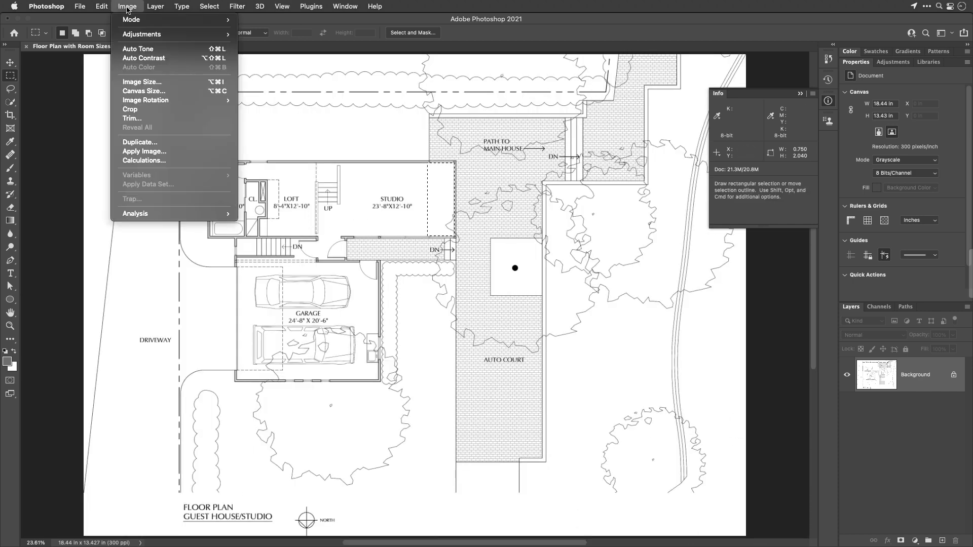
click(147, 83)
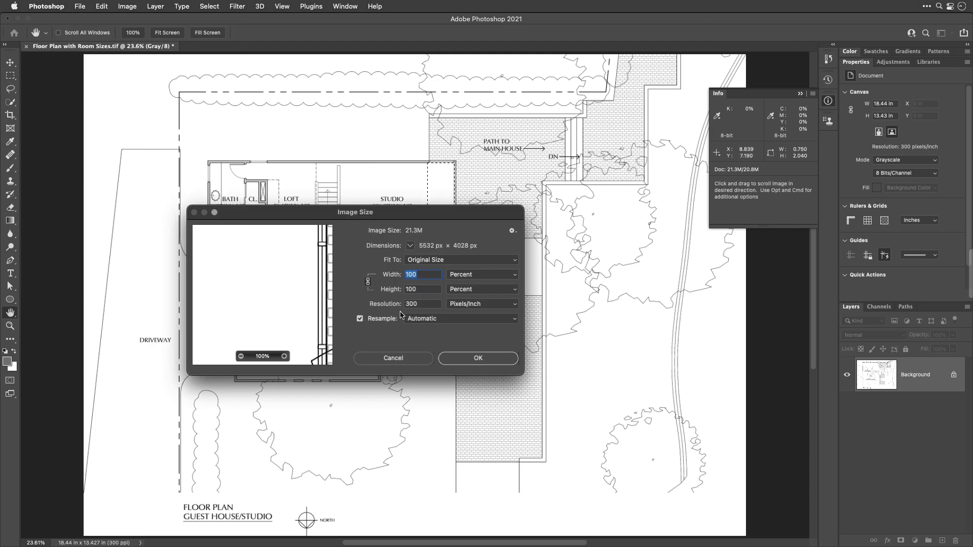
click(360, 318)
click(422, 304)
double_click(422, 304)
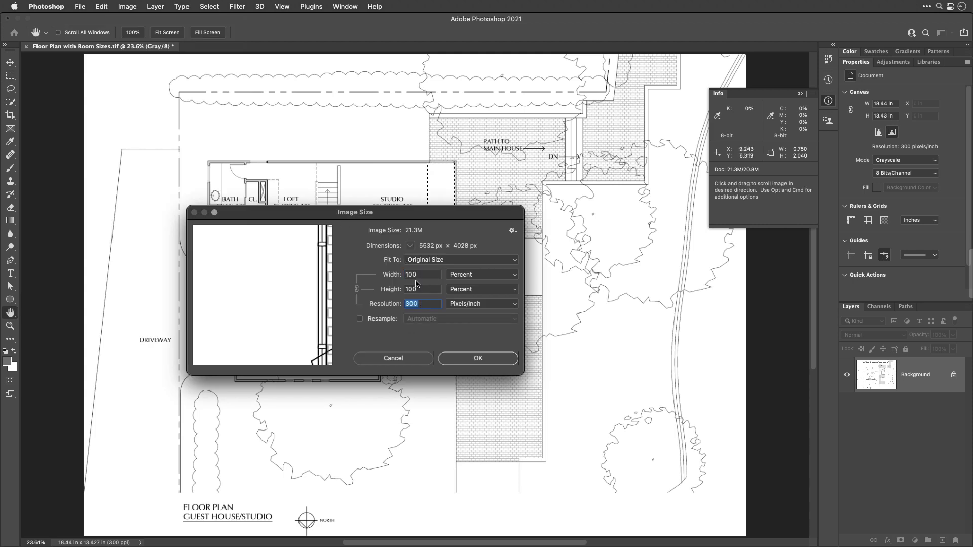
click(102, 5)
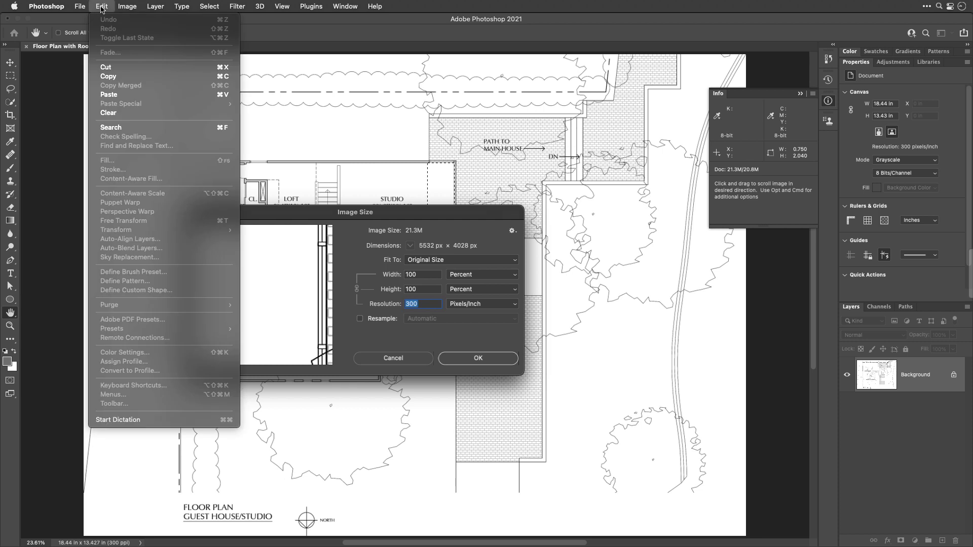
click(112, 95)
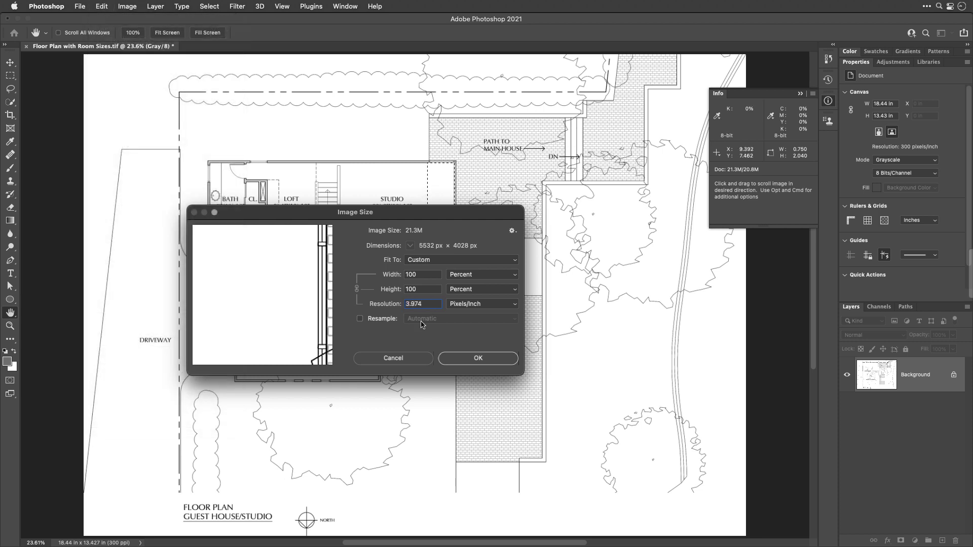
click(474, 359)
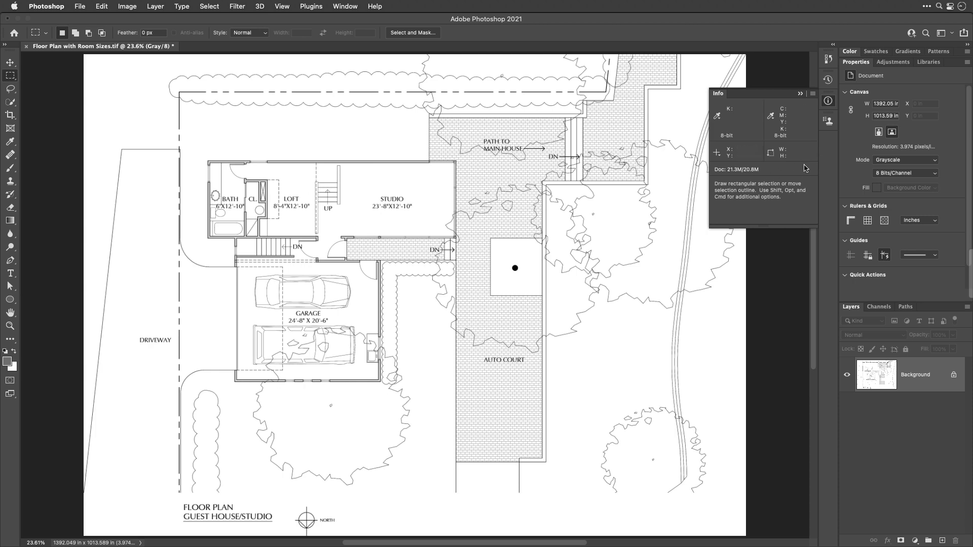
Draw a black-filled rectangle shape about 145 by 118 inches inside the studio
click(369, 187)
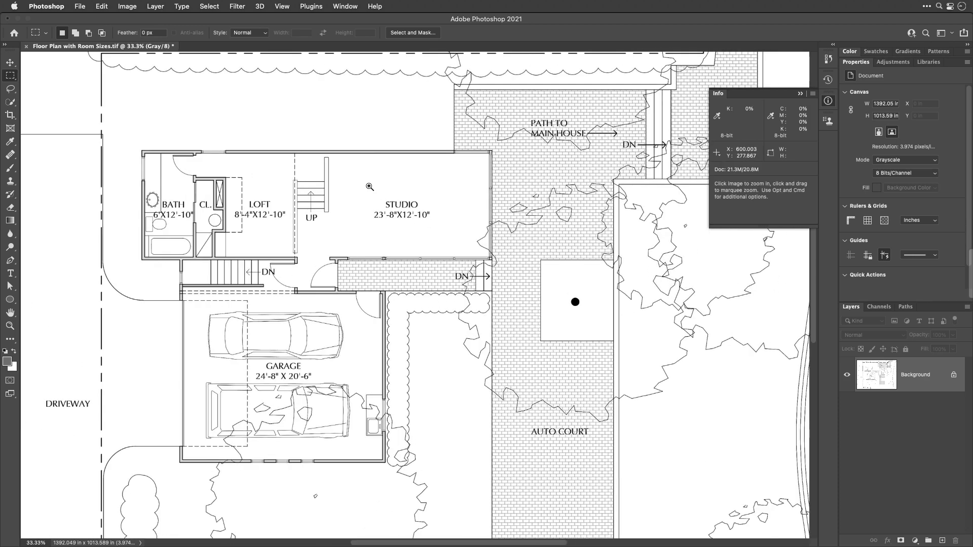
click(370, 187)
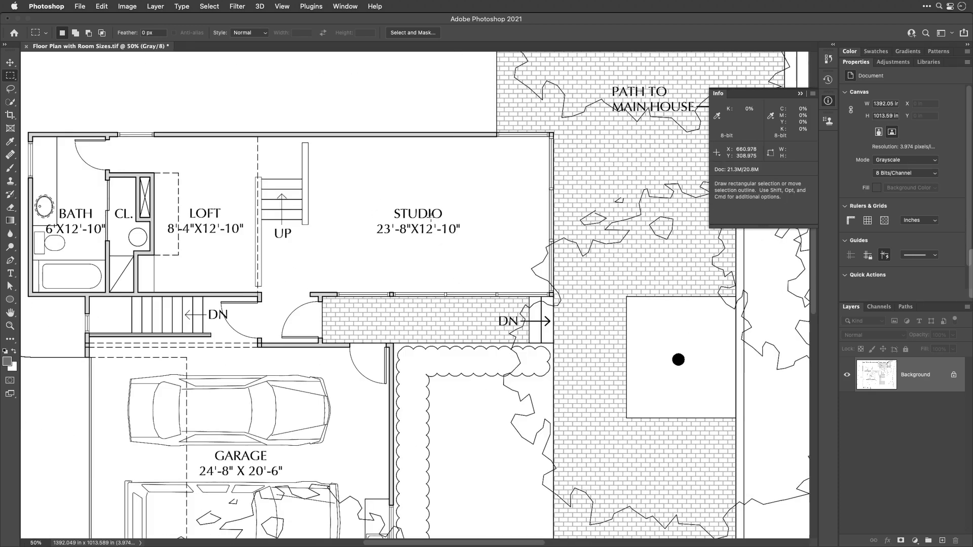
click(11, 300)
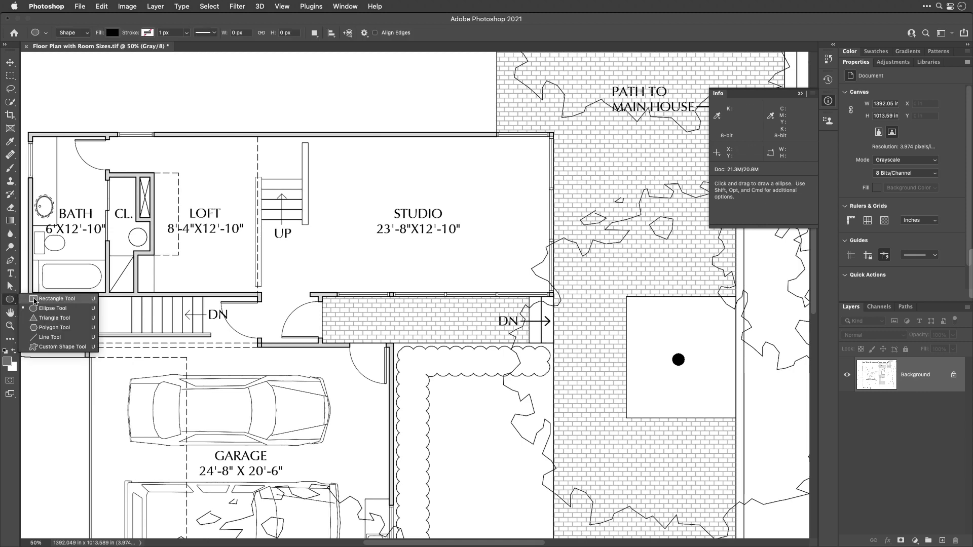
click(50, 299)
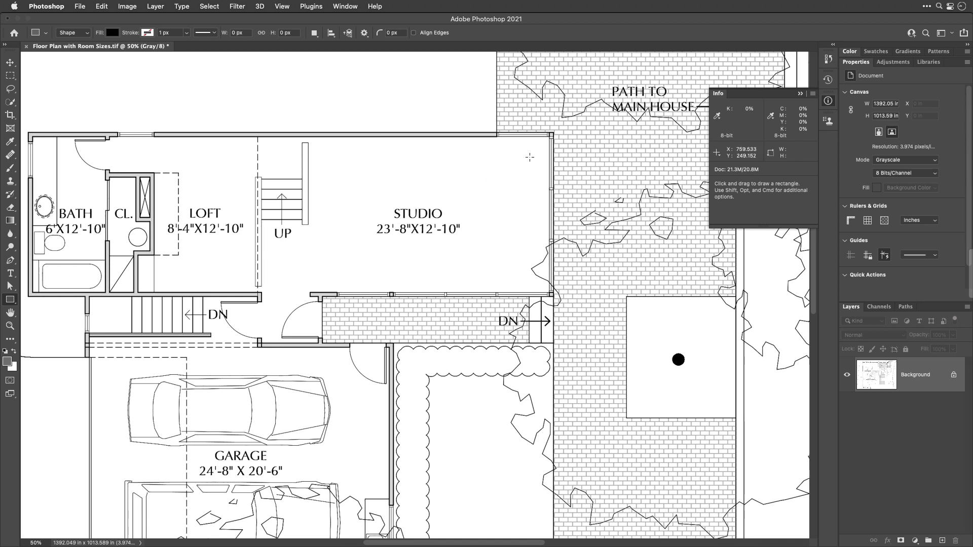
drag(529, 157, 383, 276)
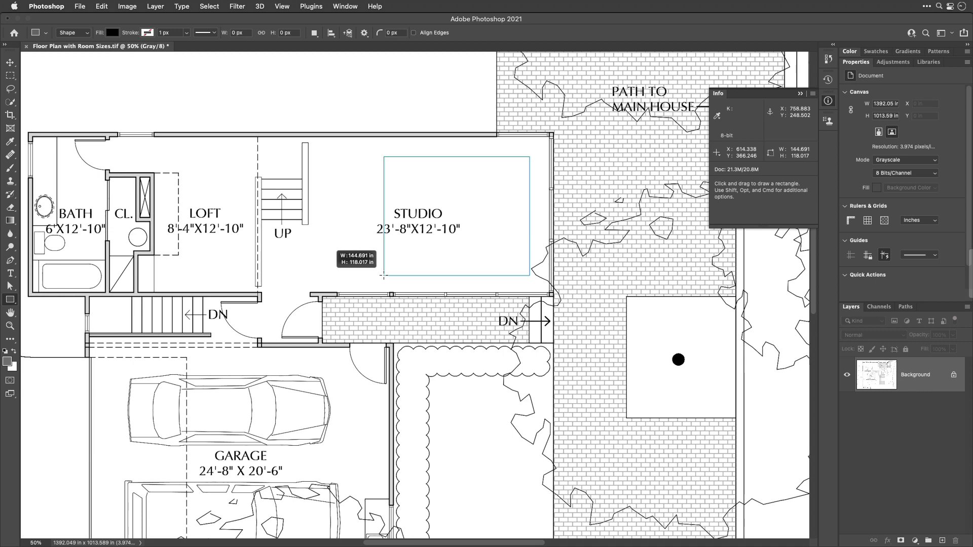
drag(383, 275, 384, 275)
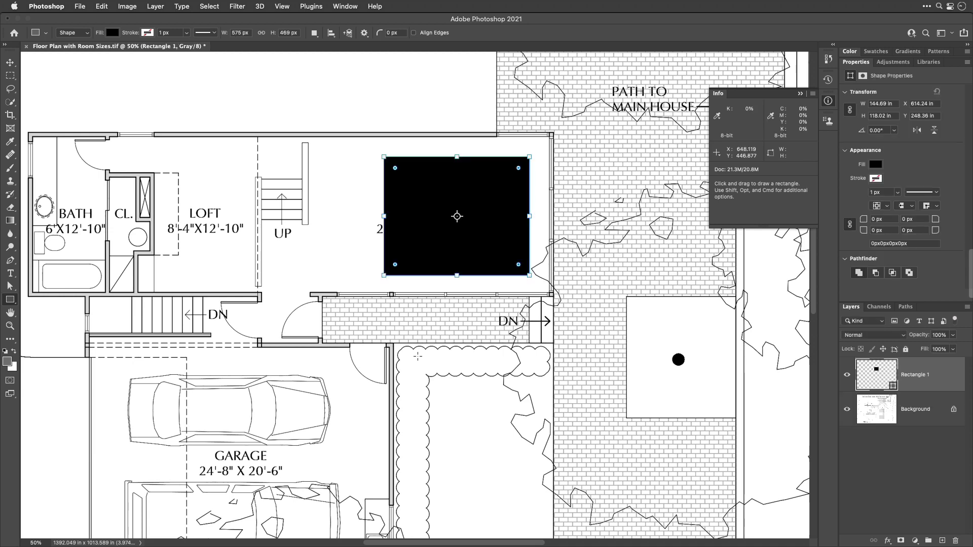
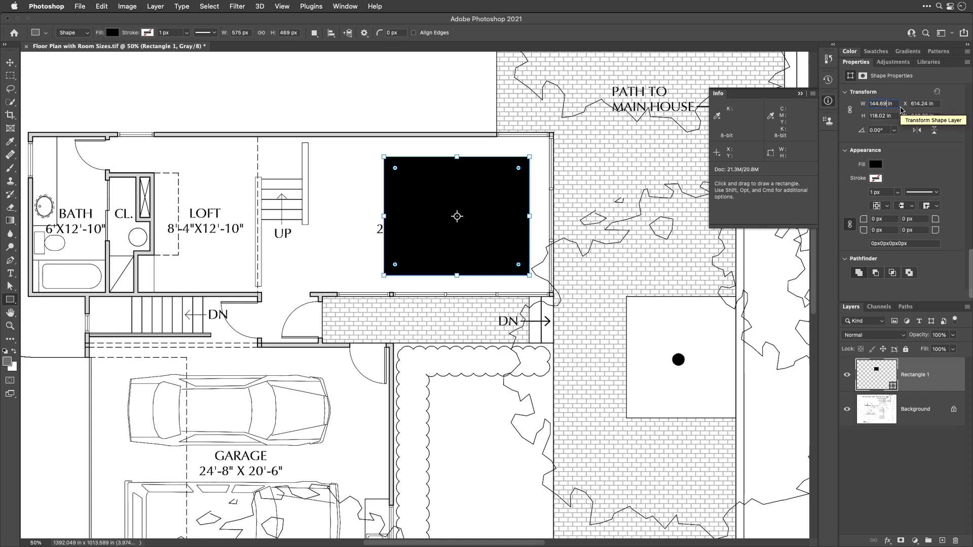
Set the rectangle's width to 144 inches
key(BackSpace)
key(BackSpace)
key(BackSpace)
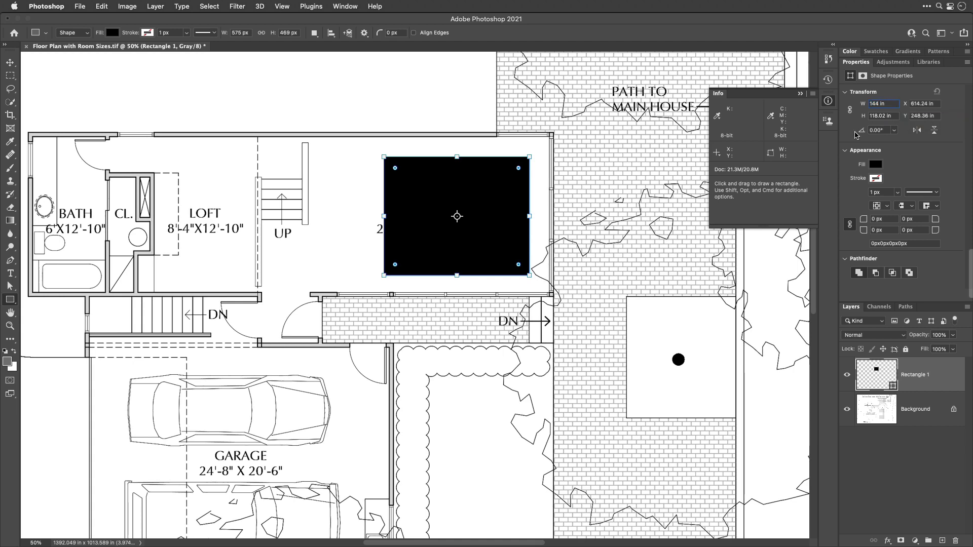
key(Return)
Use a Spotlight search to calculate 12*12 and 118/12 for converting between feet and inches, and dismiss it
click(940, 7)
text(12)
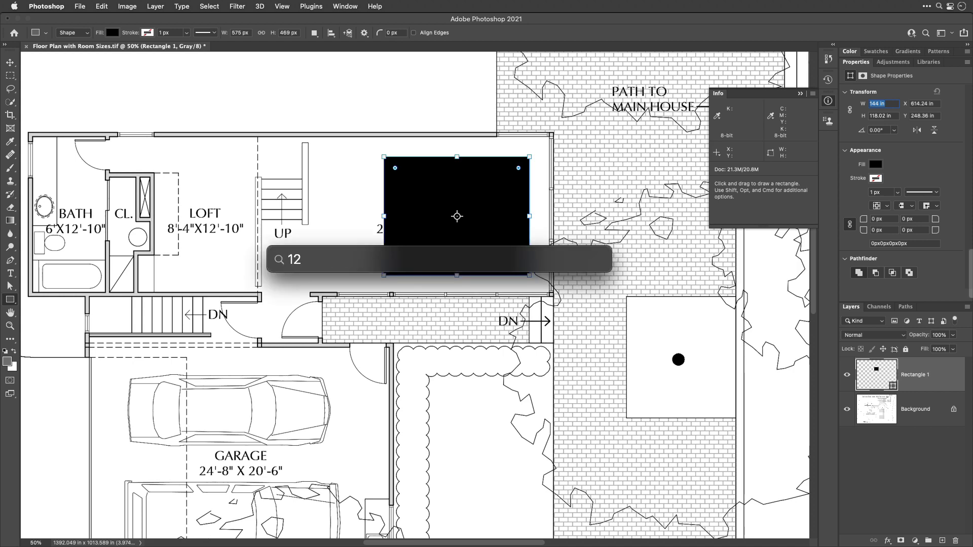
text(*12)
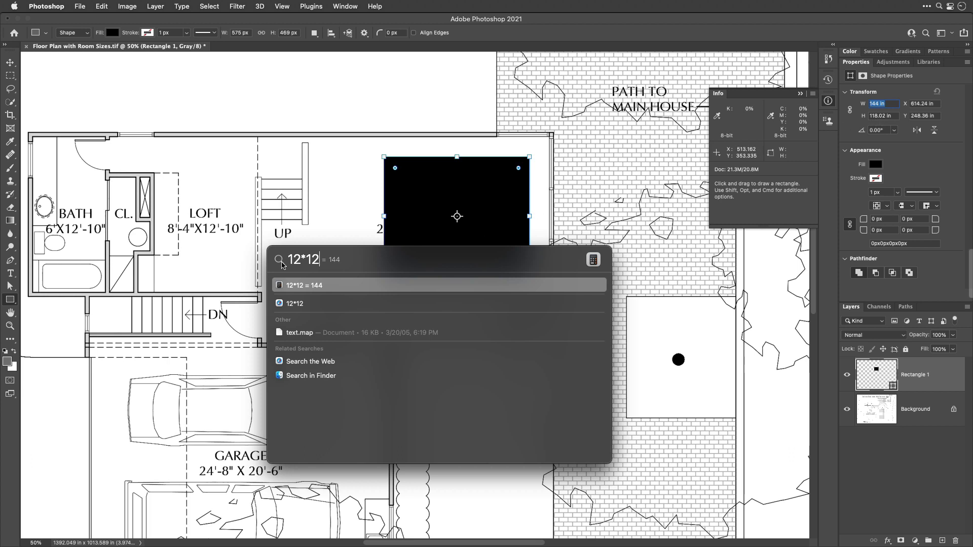
drag(305, 261, 284, 261)
text(118/)
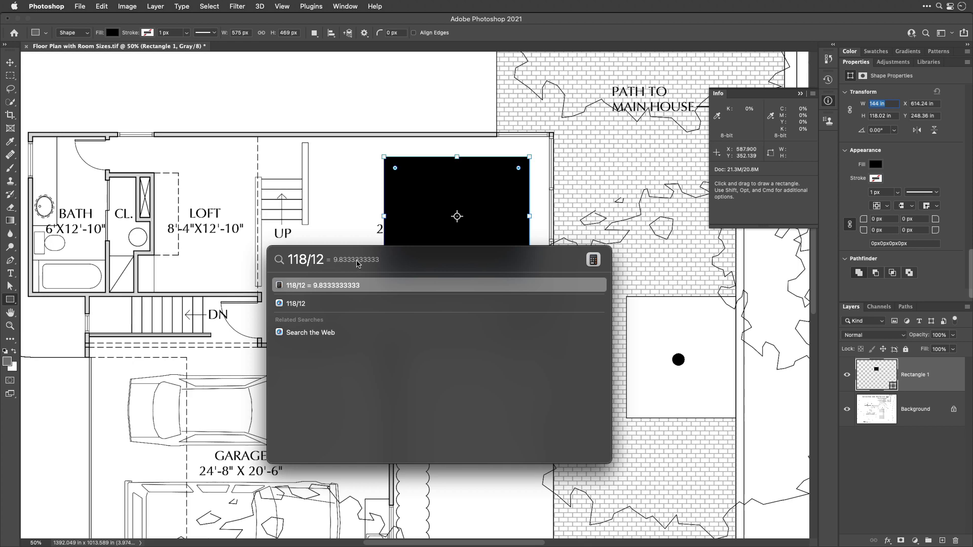
click(914, 153)
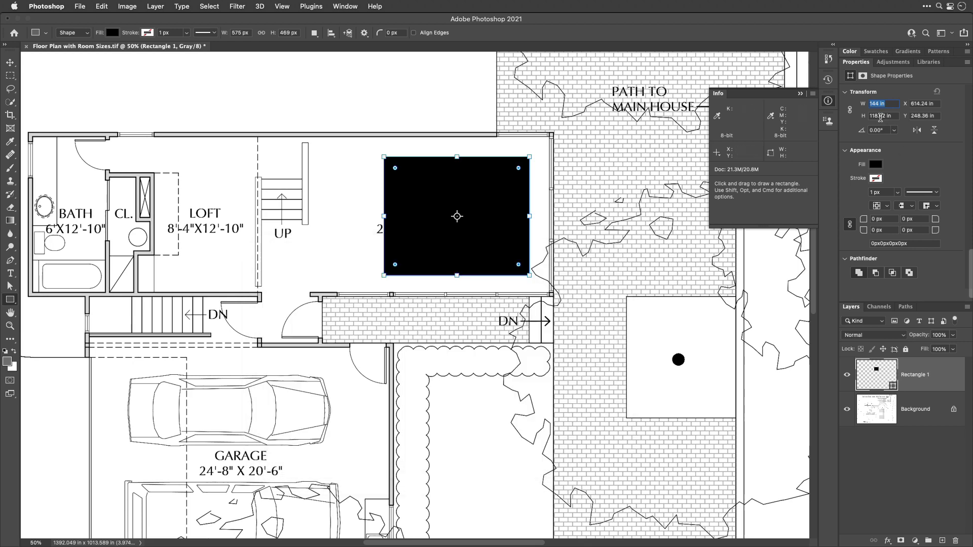
Set the black rectangle's size to 144 inches wide and 120 inches high
text(144)
key(Tab)
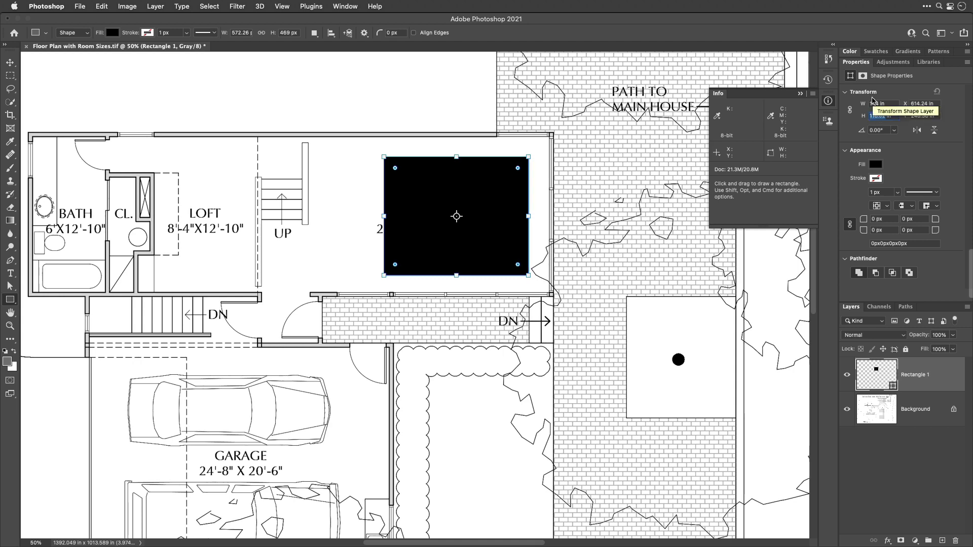
text(12)
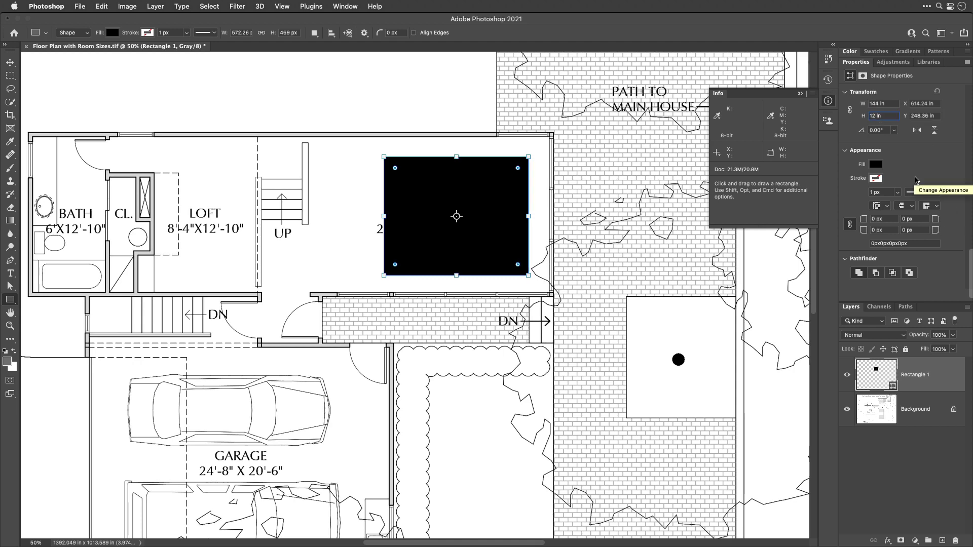
text(0)
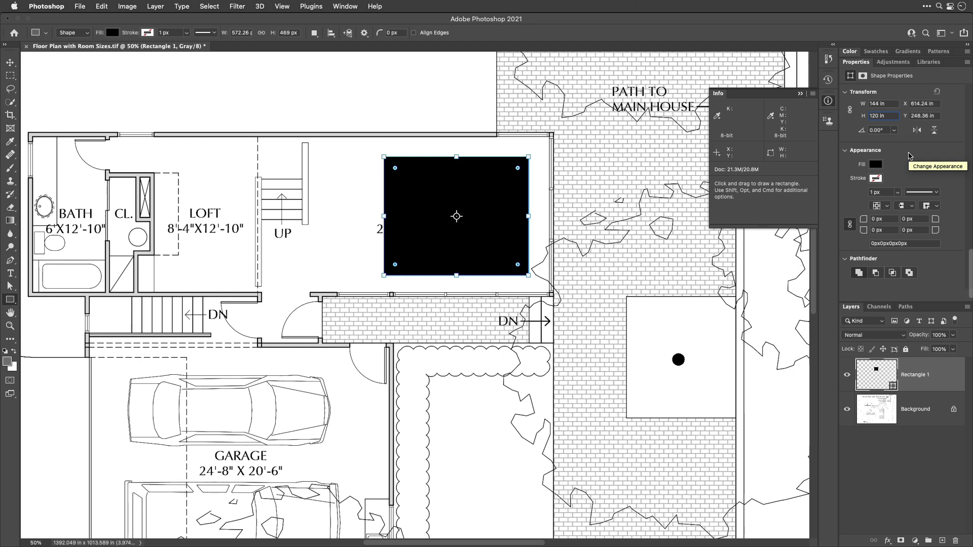
key(Return)
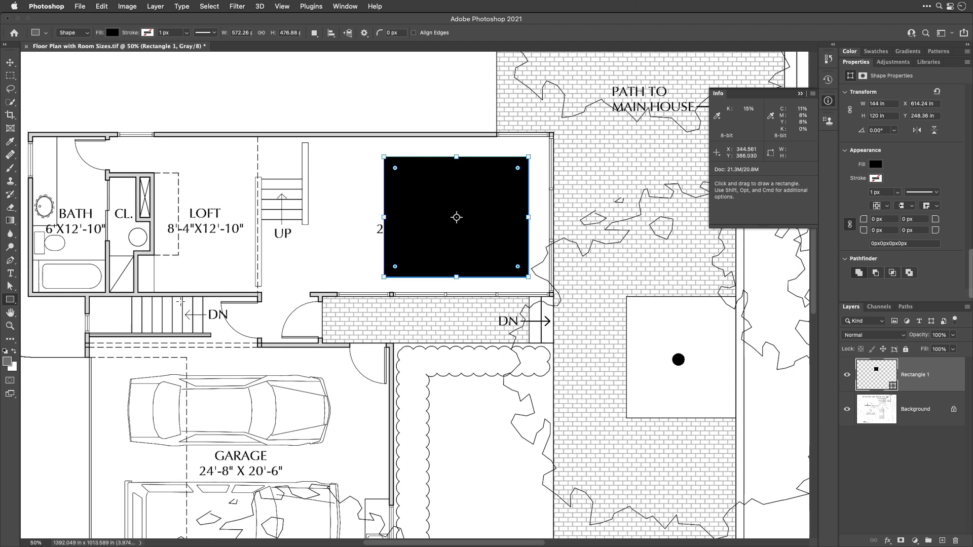
Deselect the rectangle layer and create another rectangle shape with exact dimensions of 24 by 60 inches
click(920, 454)
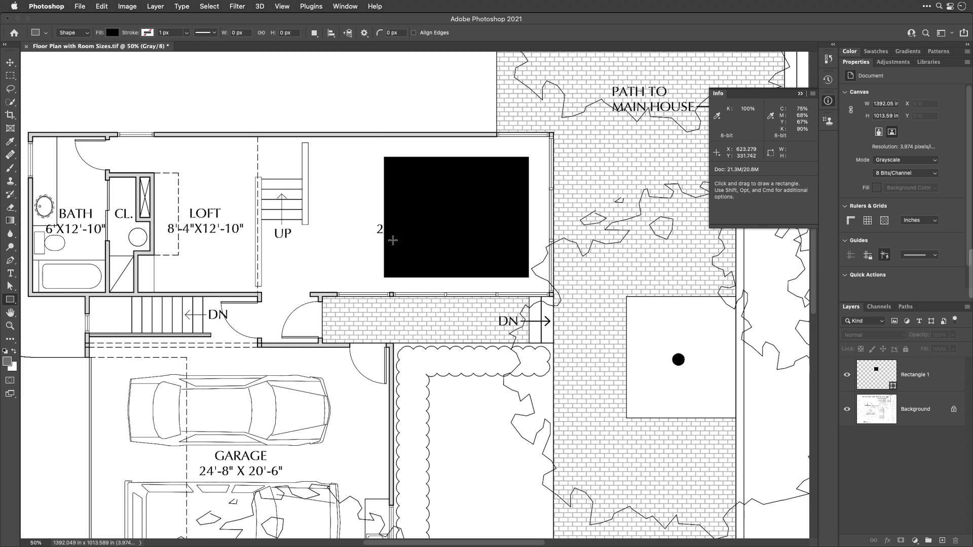
click(335, 169)
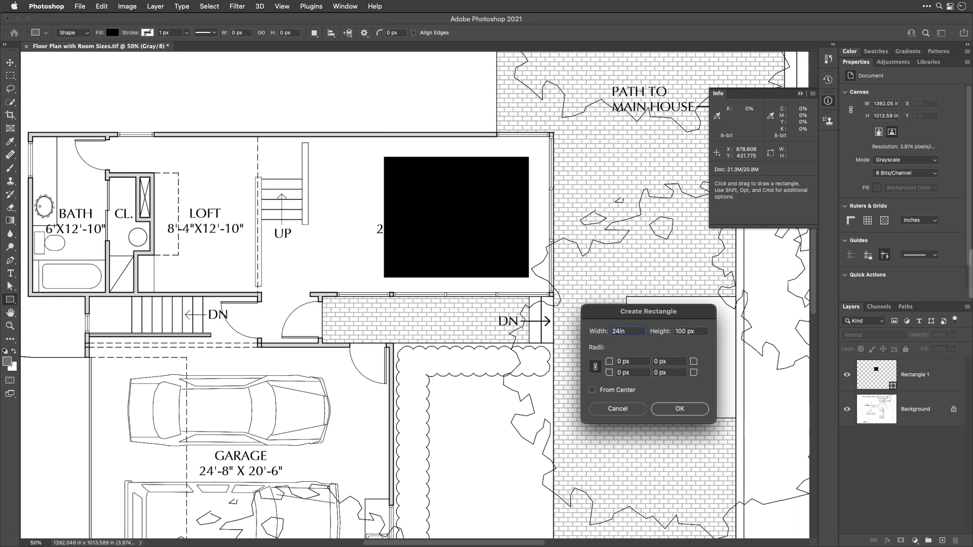
key(Tab)
text(60)
click(674, 409)
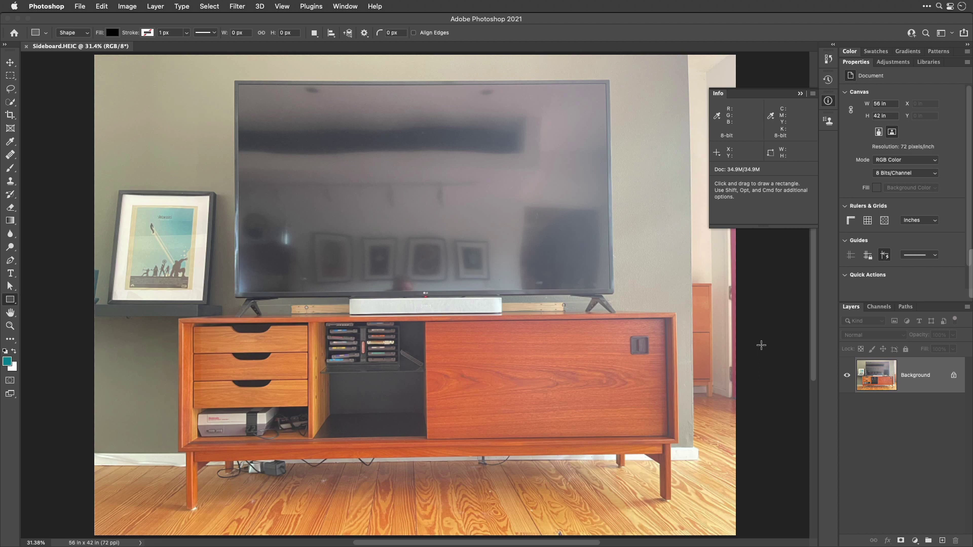
In the sideboard photo, check the cabinet's perspective by drawing rectangular selections around its front from the upper-right corner, and clear them
key(space)
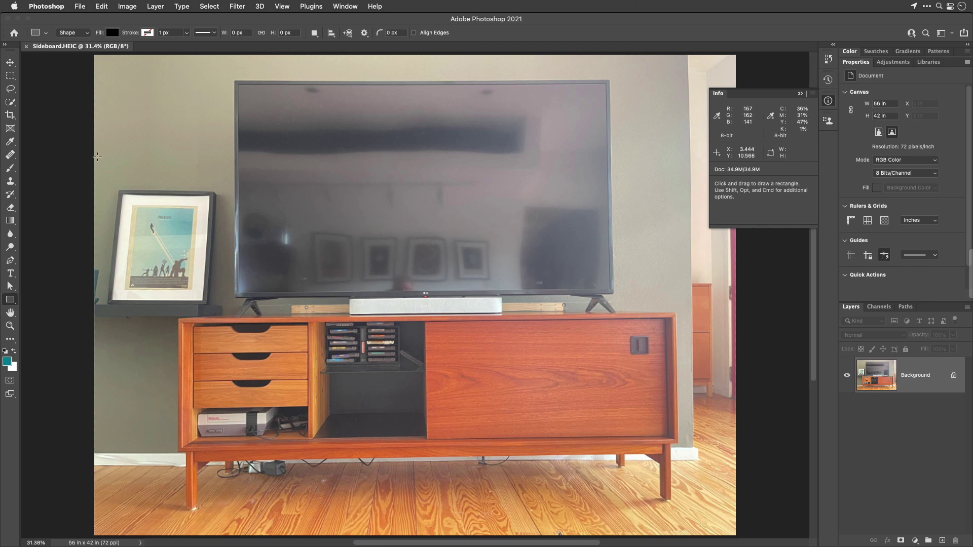
key(m)
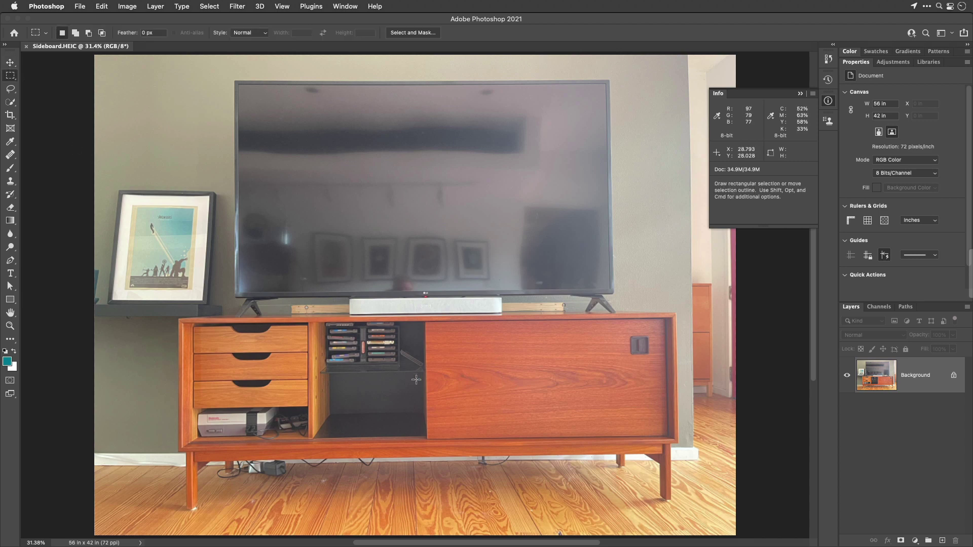
drag(676, 313, 178, 451)
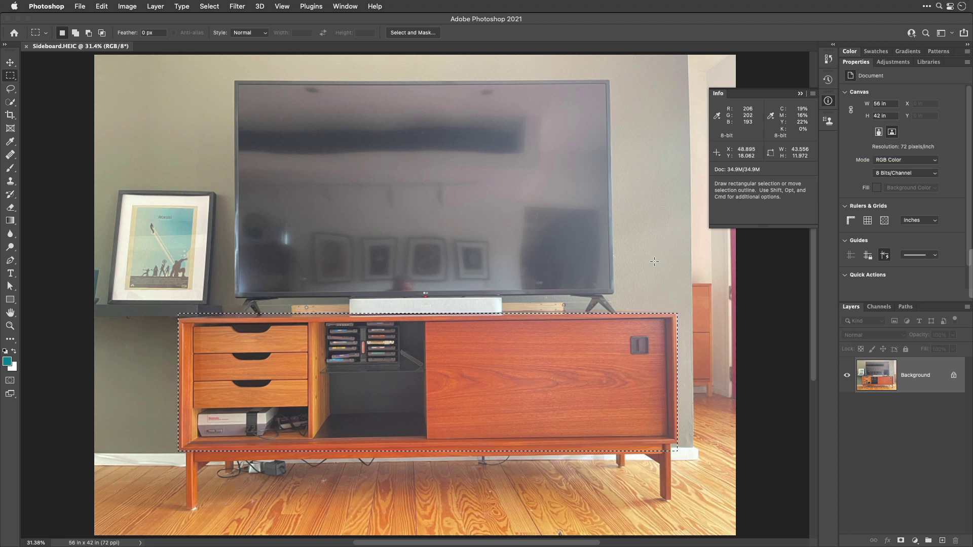
key(super+d)
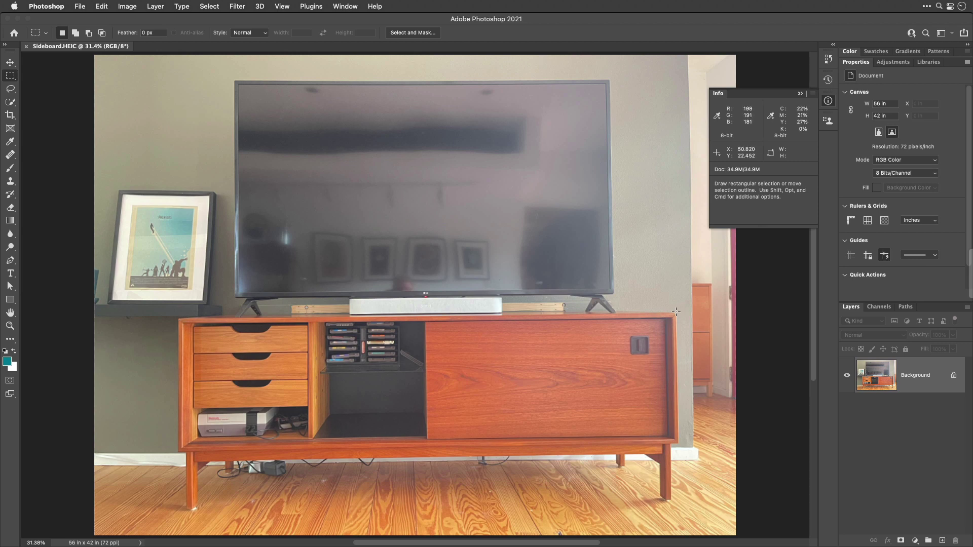
drag(676, 313, 177, 442)
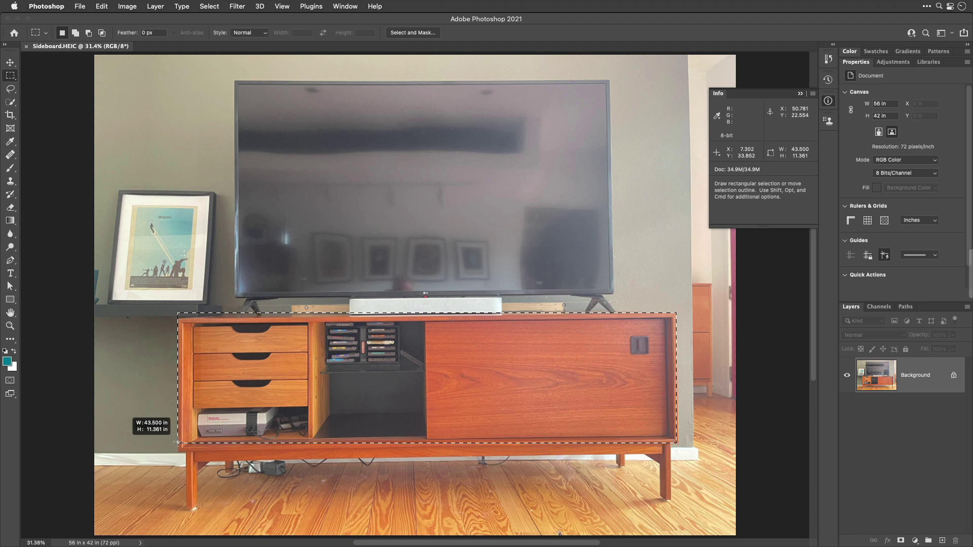
click(170, 277)
With the Perspective Crop tool, outline the sideboard's cabinet front, placing the four crop points on its corners
click(9, 116)
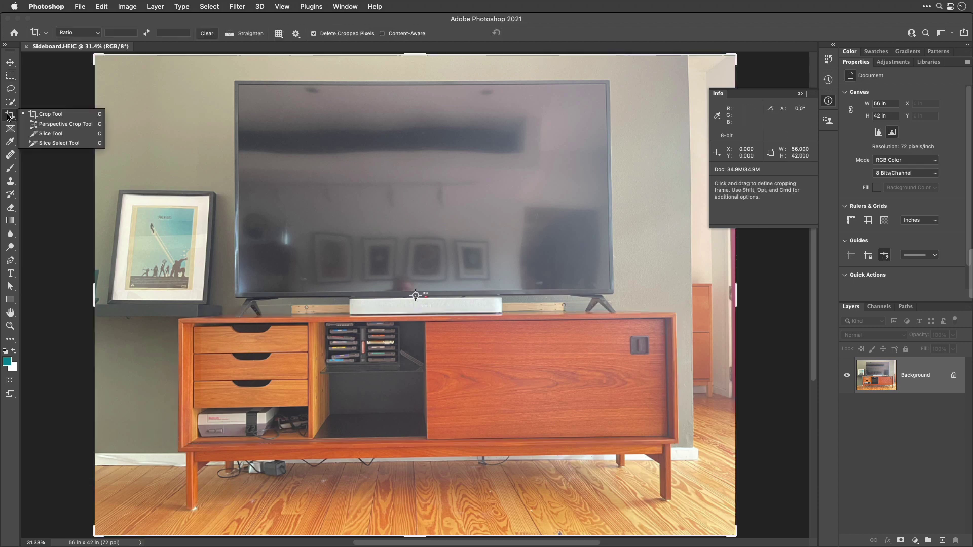
click(49, 125)
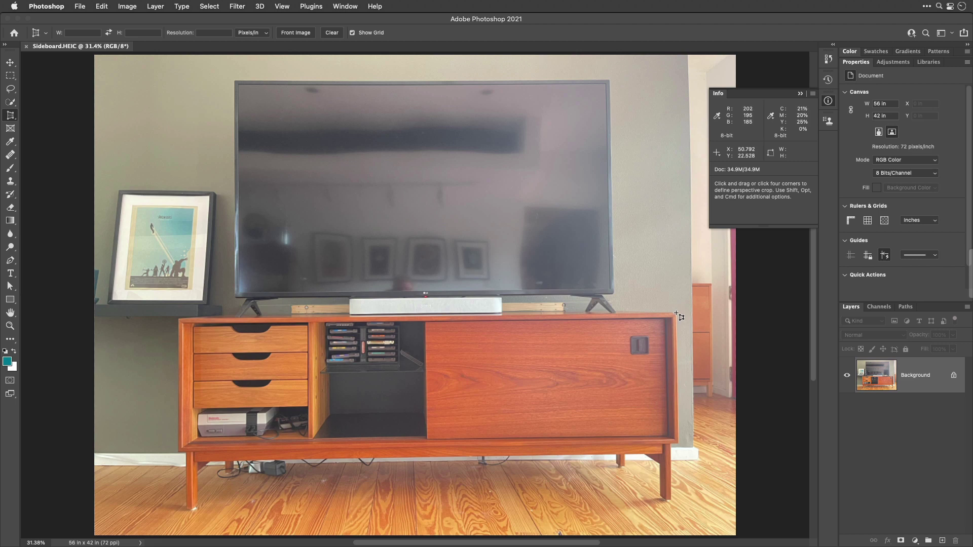
click(177, 318)
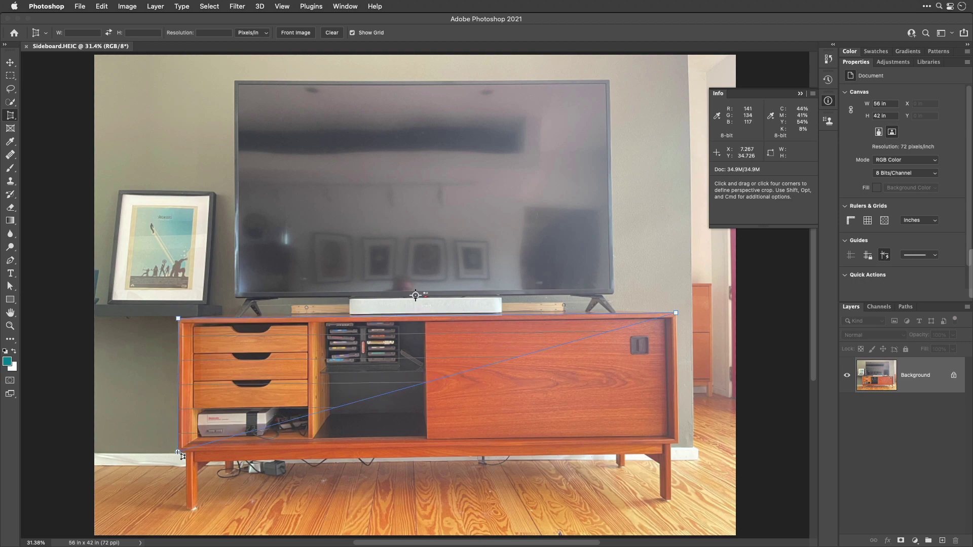
click(178, 451)
click(544, 421)
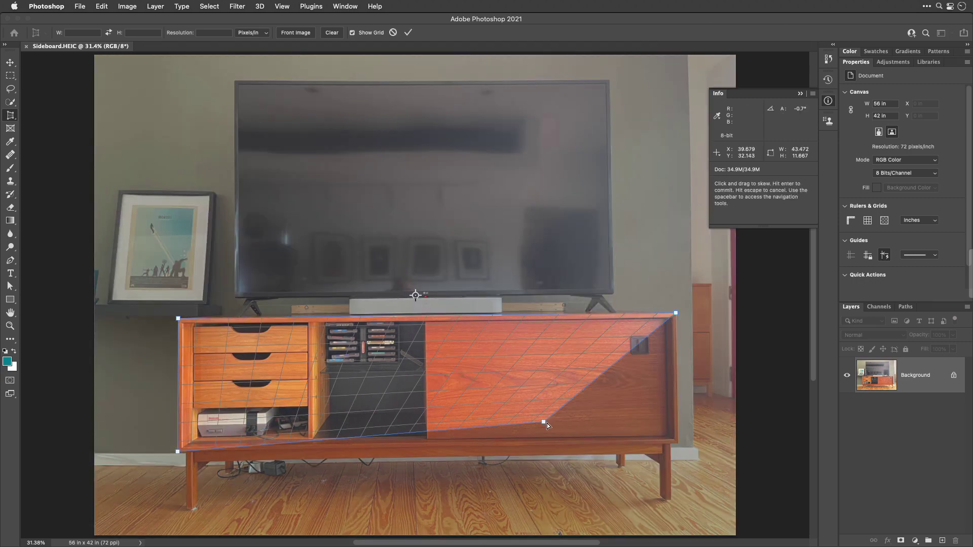
drag(546, 424, 678, 443)
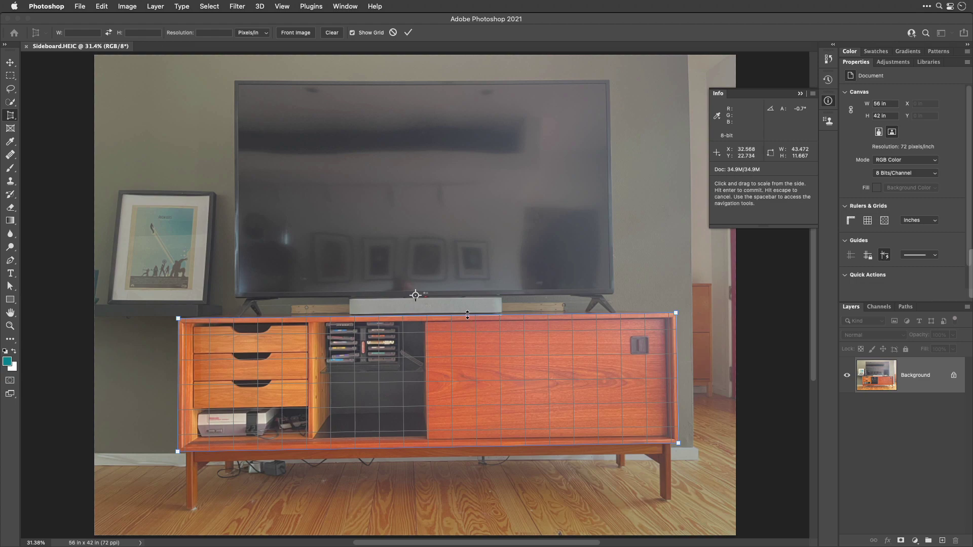
Extend all four sides of the perspective crop grid to nearly the photo's edges and apply the crop
drag(467, 315, 465, 61)
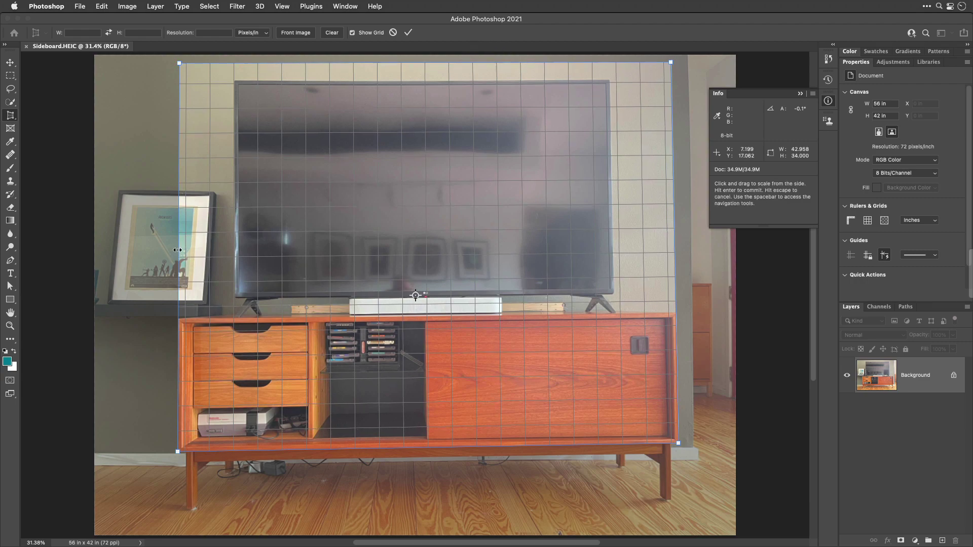
drag(177, 250, 93, 249)
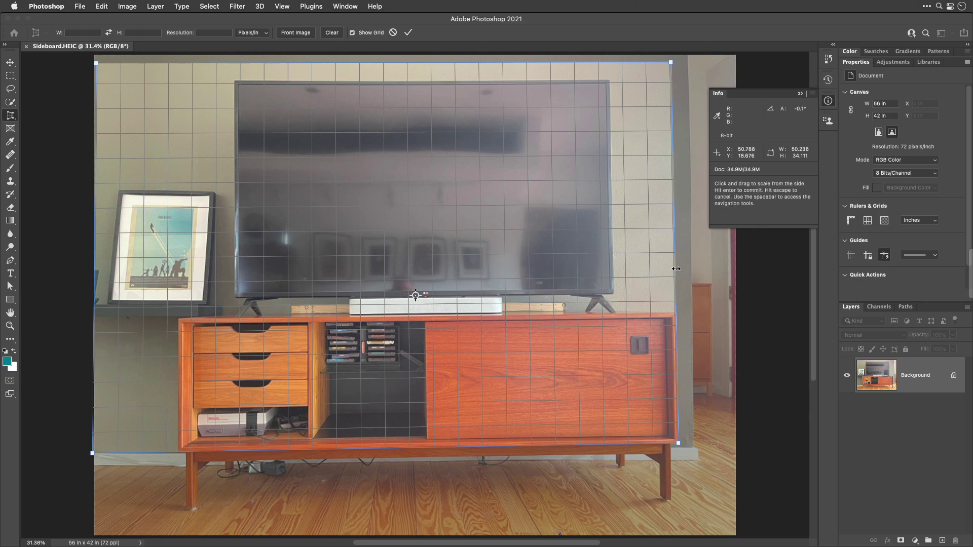
drag(676, 271, 732, 274)
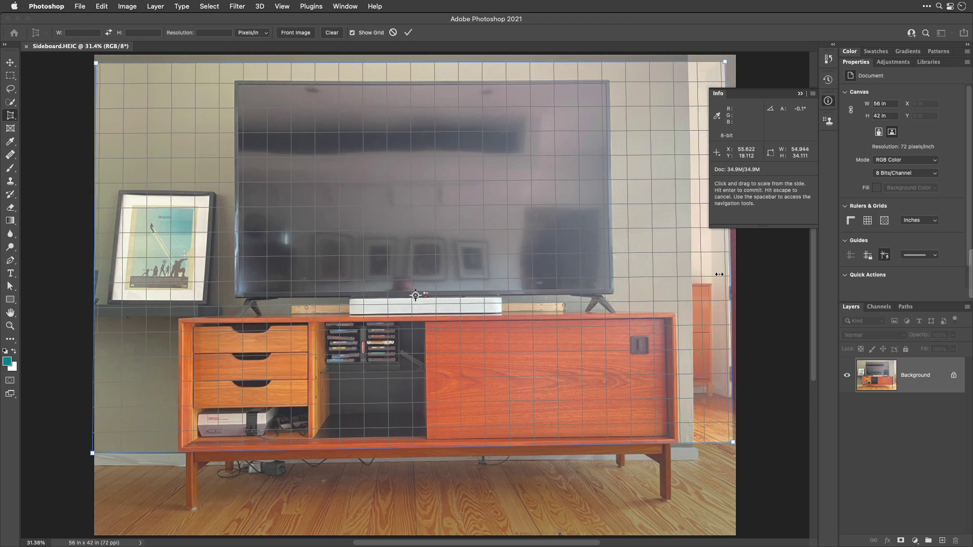
drag(466, 448, 471, 517)
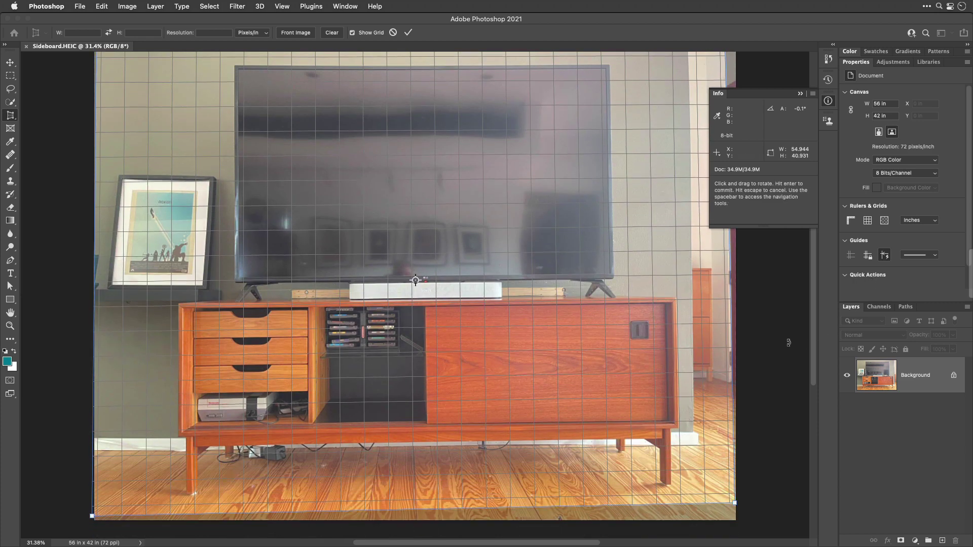
key(Return)
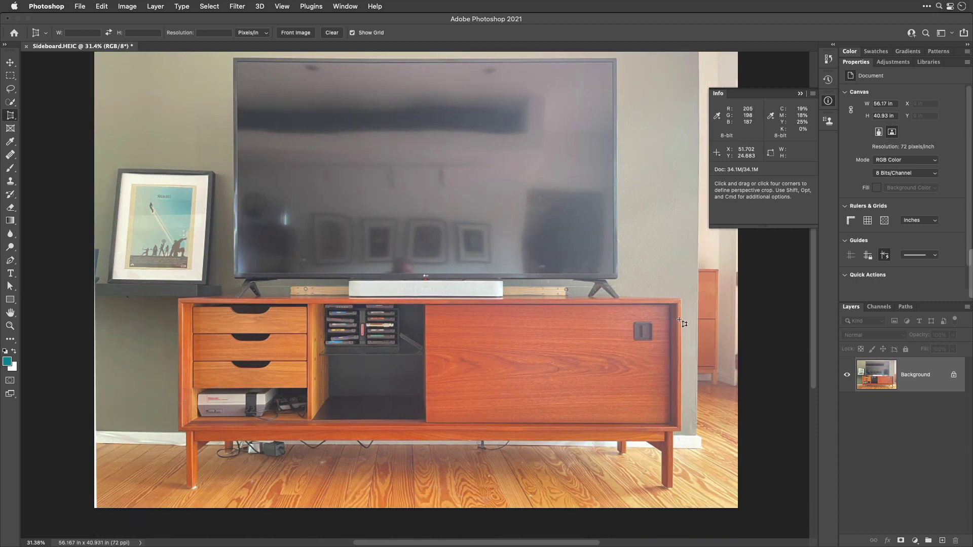
Check that the sideboard is square by drawing a rectangular selection from its upper-right corner, and clear the selection
click(10, 76)
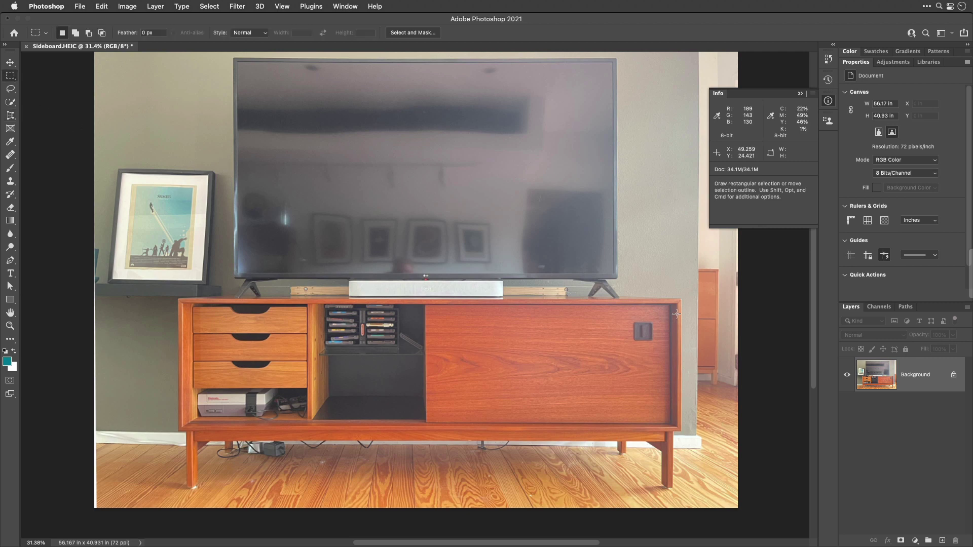
drag(680, 298, 178, 403)
click(208, 416)
key(space)
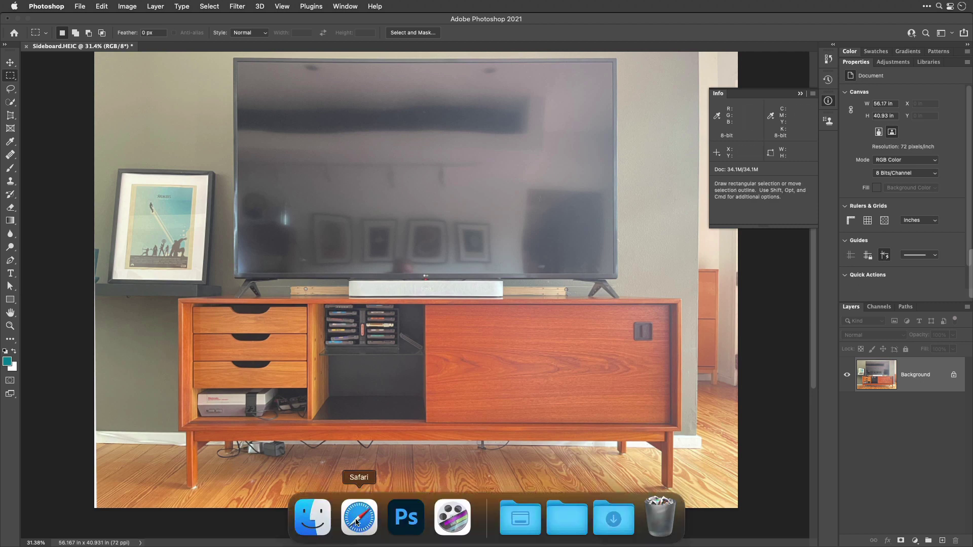
Switch to Safari and search the web in a new tab for "nintendo enterntainment center dimensions"
click(359, 524)
key(super+t)
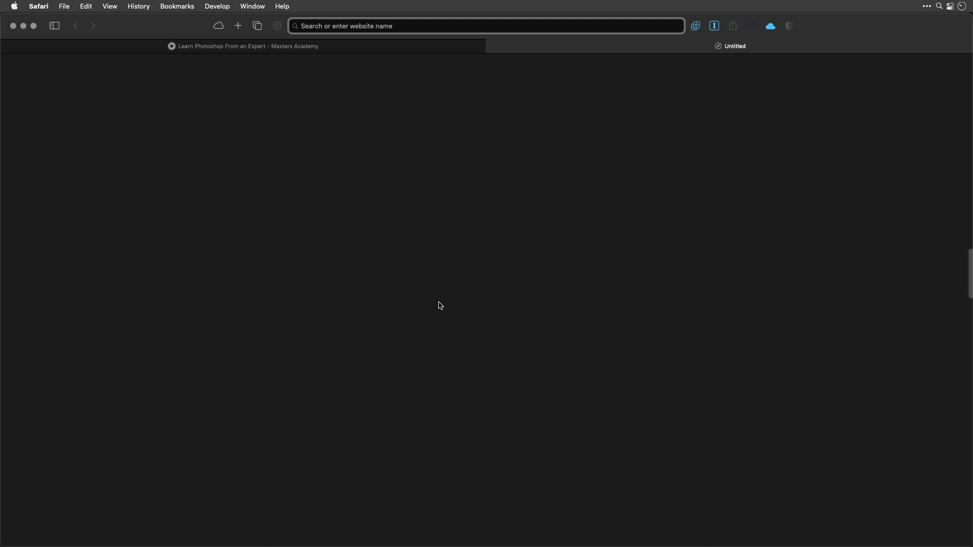
text(nintend)
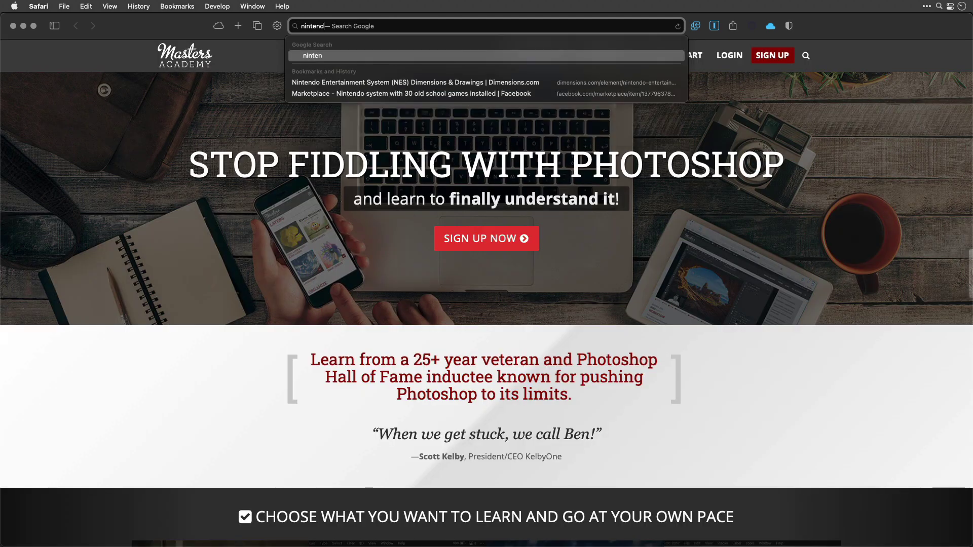
text(o enternt)
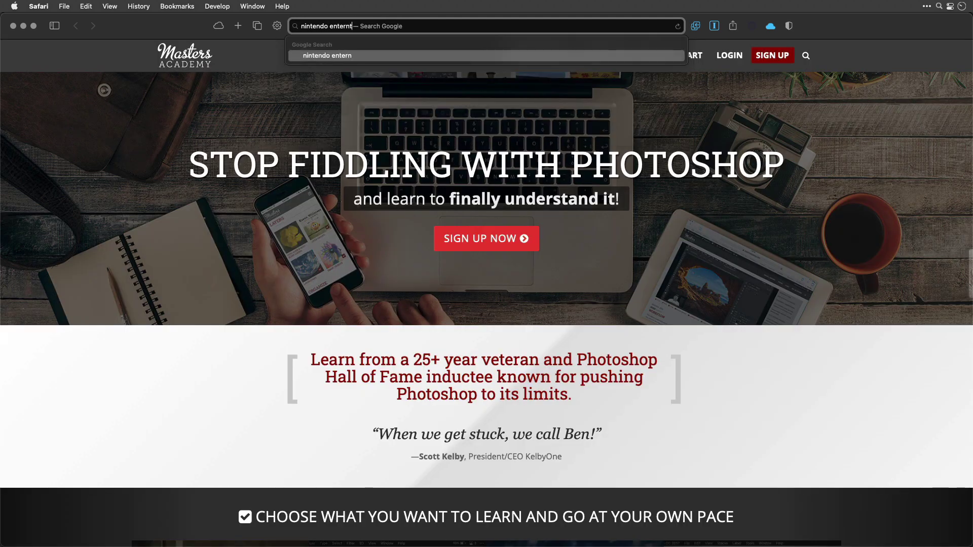
text(ainment c)
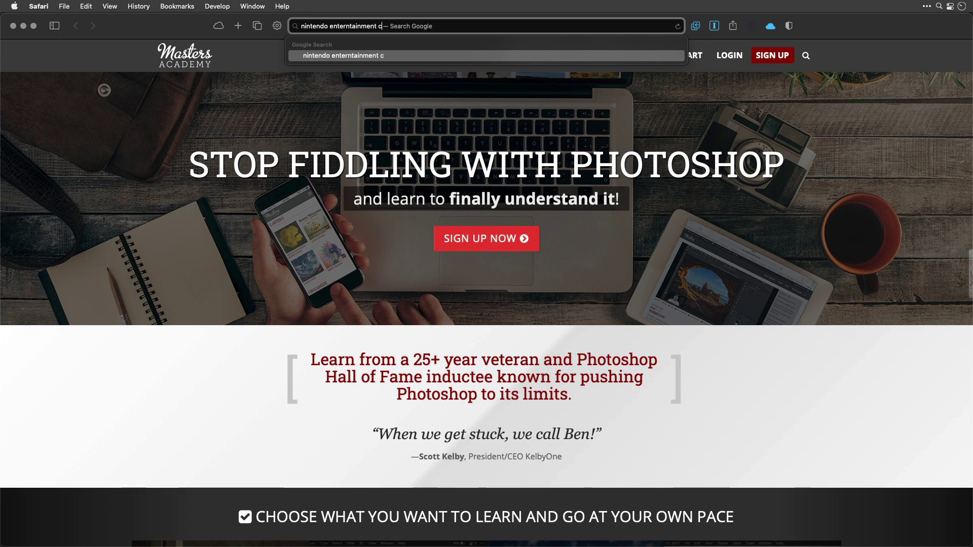
text(enter dime)
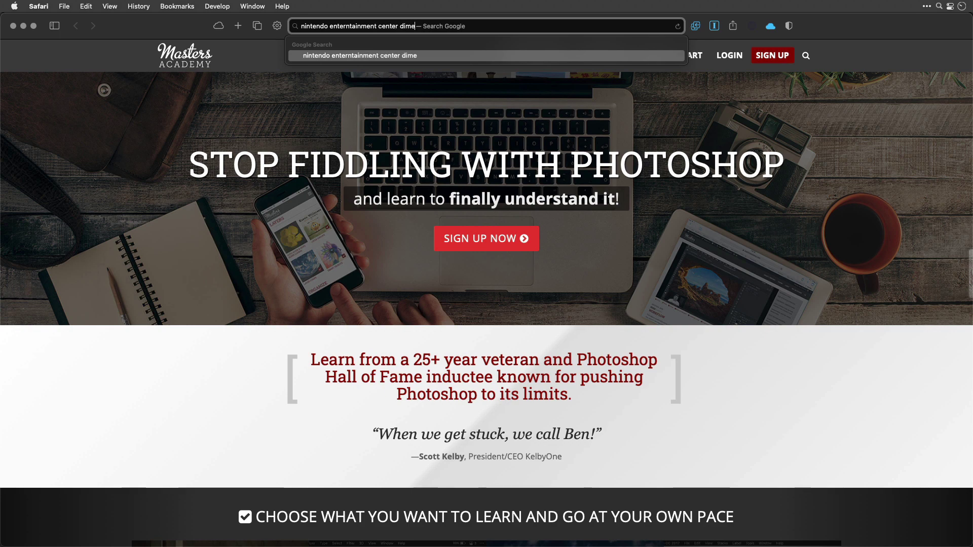
text(nsions)
key(Return)
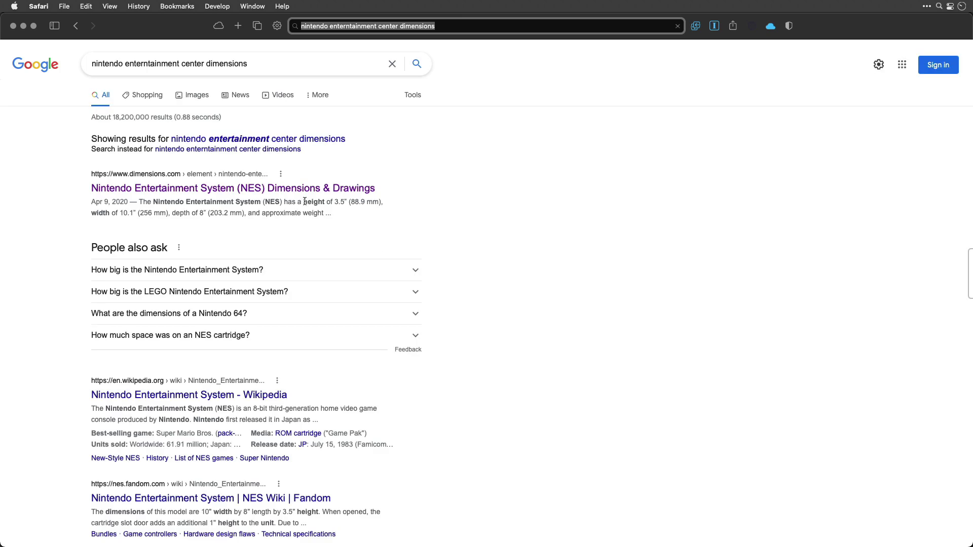
Open the dimensions.com page for the Nintendo Entertainment System and look up the console's width
click(154, 193)
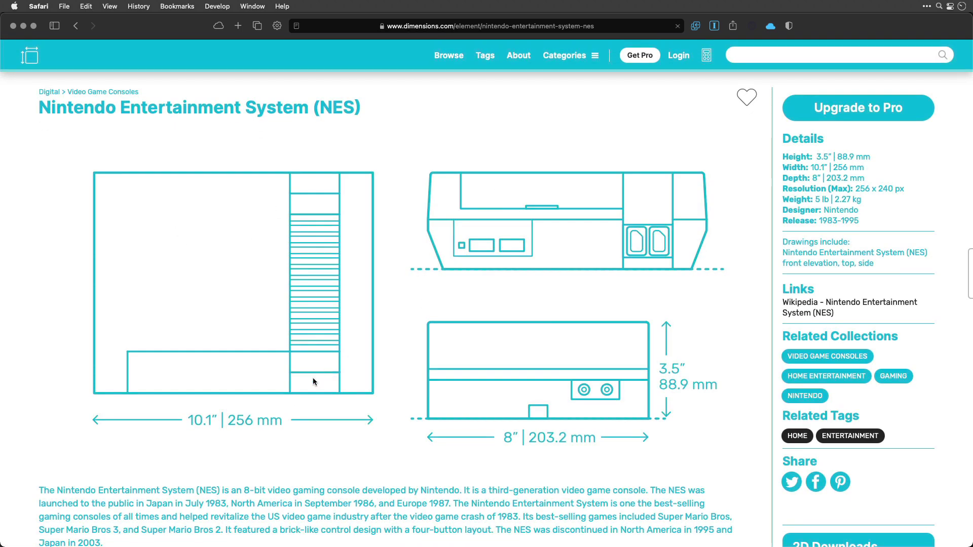
scroll(313, 378, down, 3)
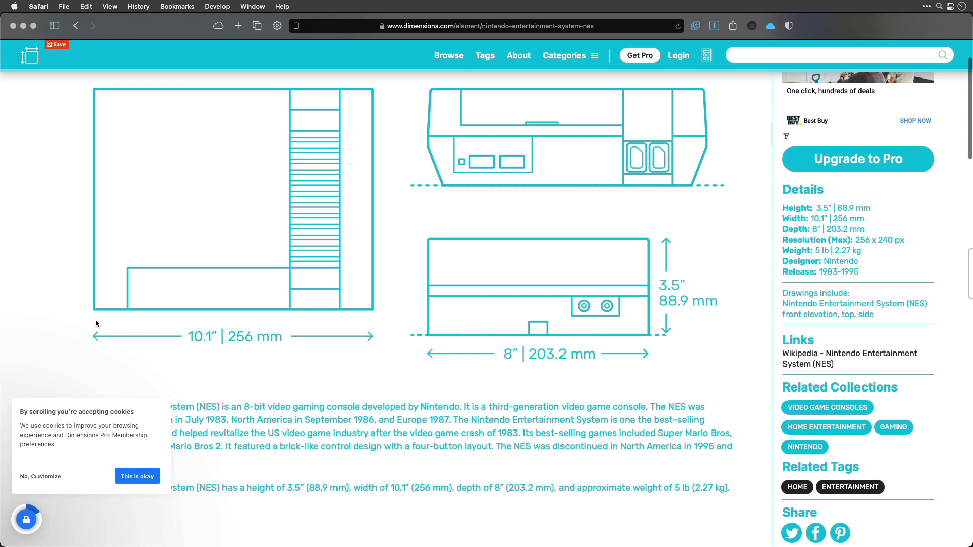
mouse_move(360, 545)
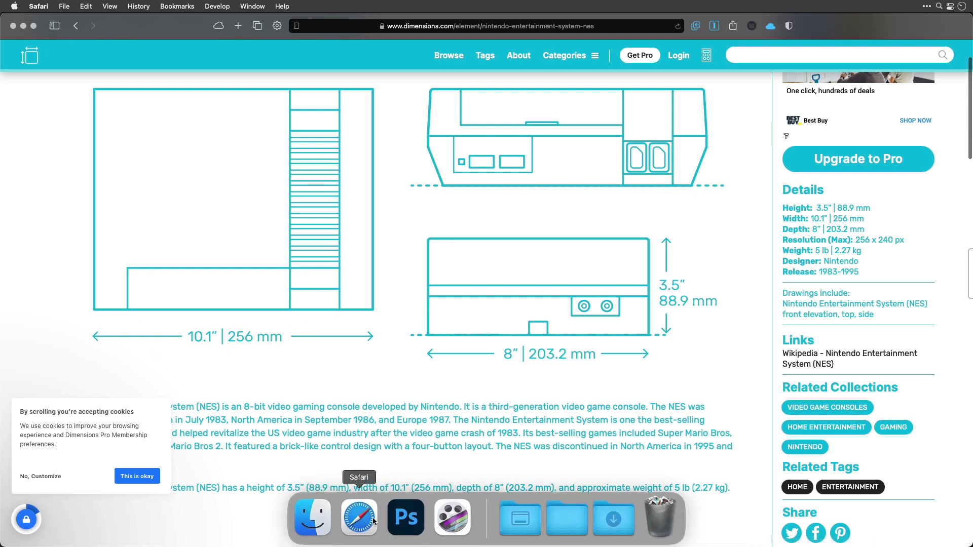
Switch to Photoshop, select the Nintendo console's front, about 5.9 by 1.2 inches, and crop the image to that selection
click(405, 519)
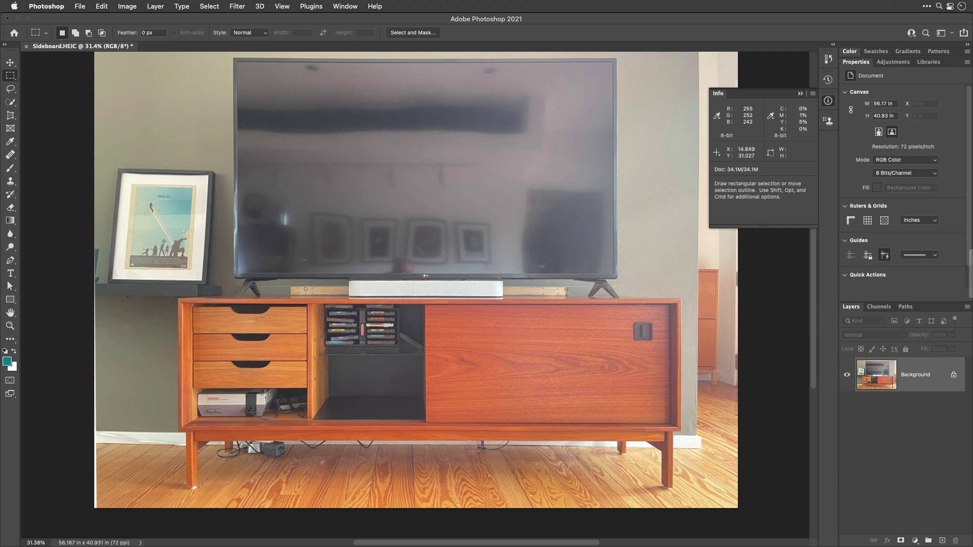
drag(264, 393, 197, 407)
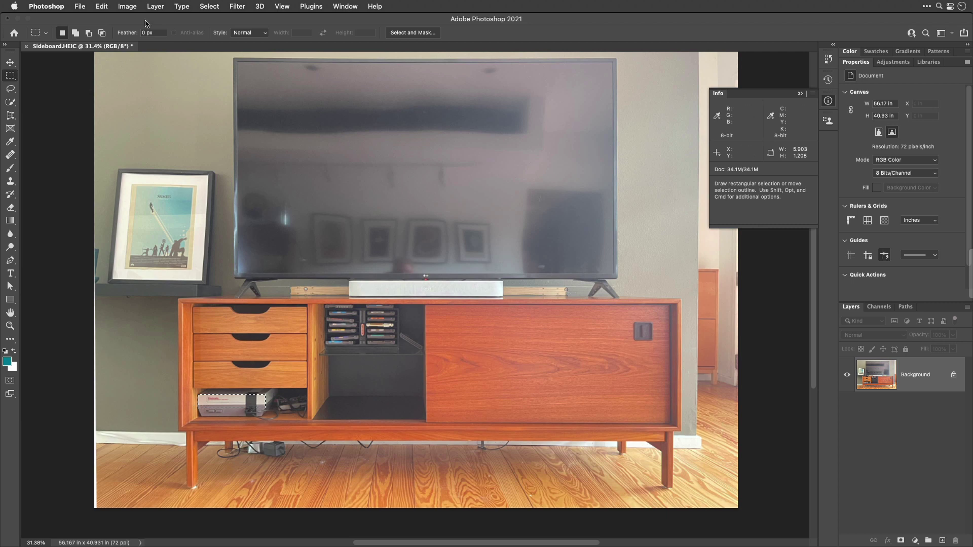
click(127, 6)
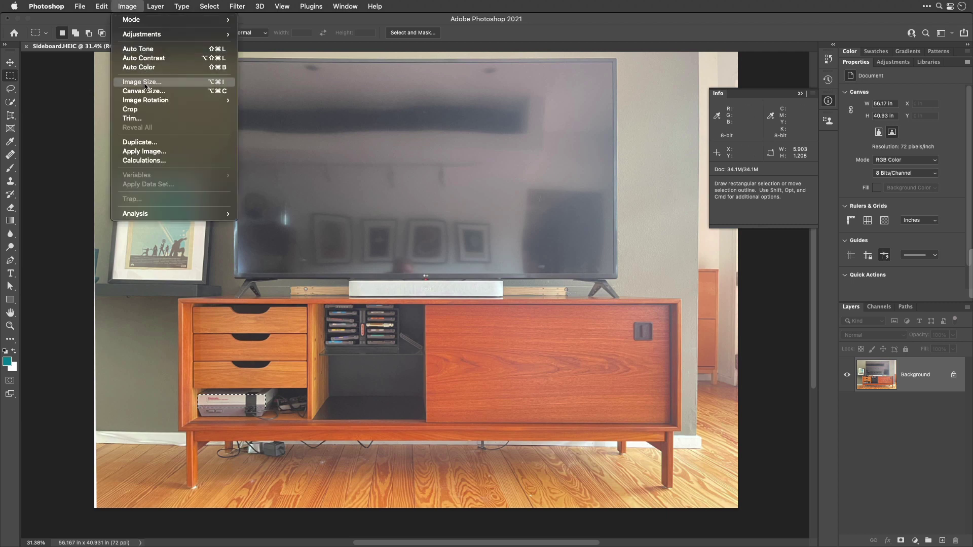
click(141, 112)
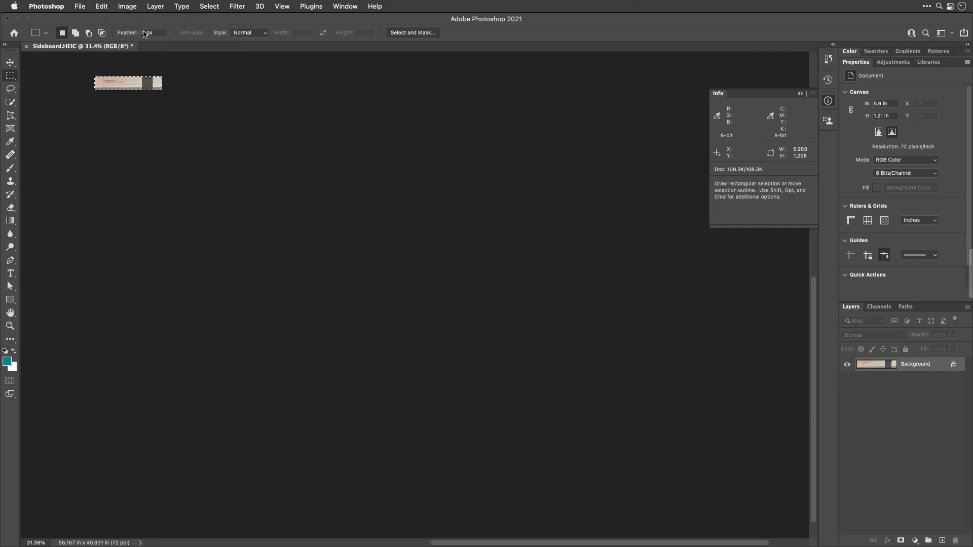
In Image Size, with resampling off, enter a width of 10.1 inches to find the matching resolution, and cancel the dialog
click(130, 8)
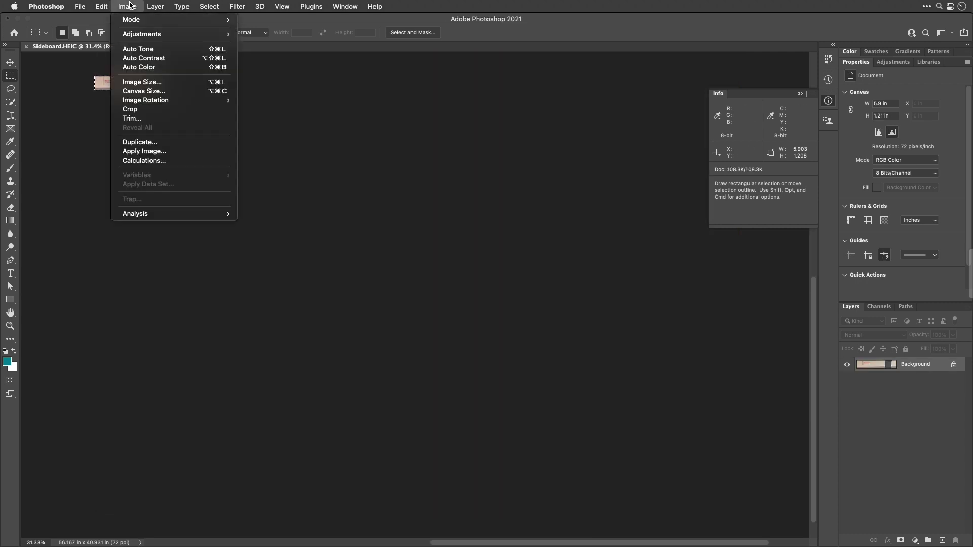
click(145, 86)
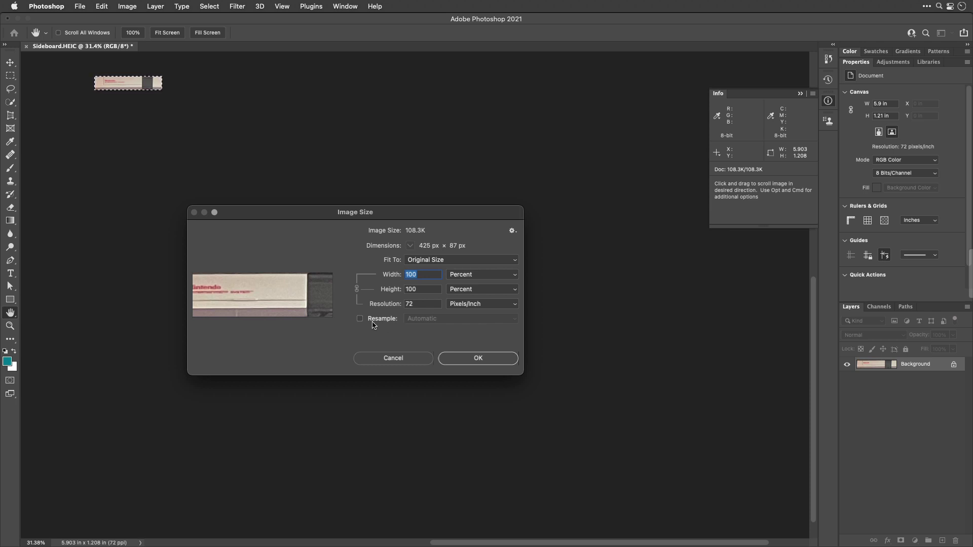
click(474, 279)
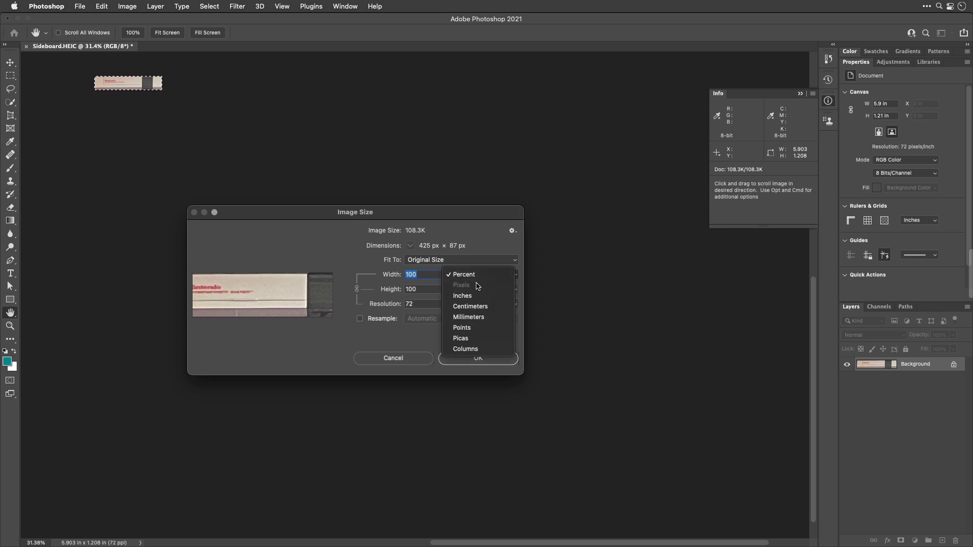
click(476, 297)
click(432, 274)
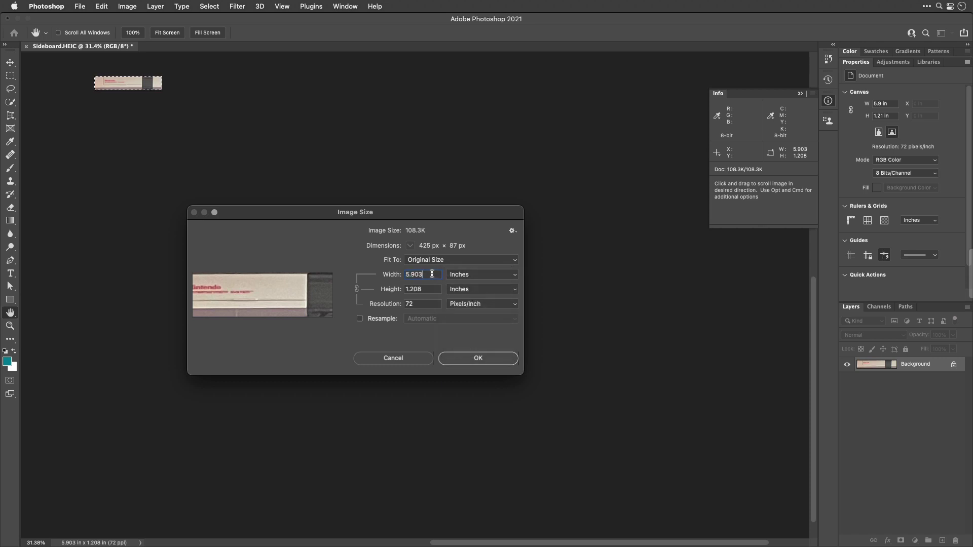
double_click(432, 274)
text(10.1)
double_click(433, 304)
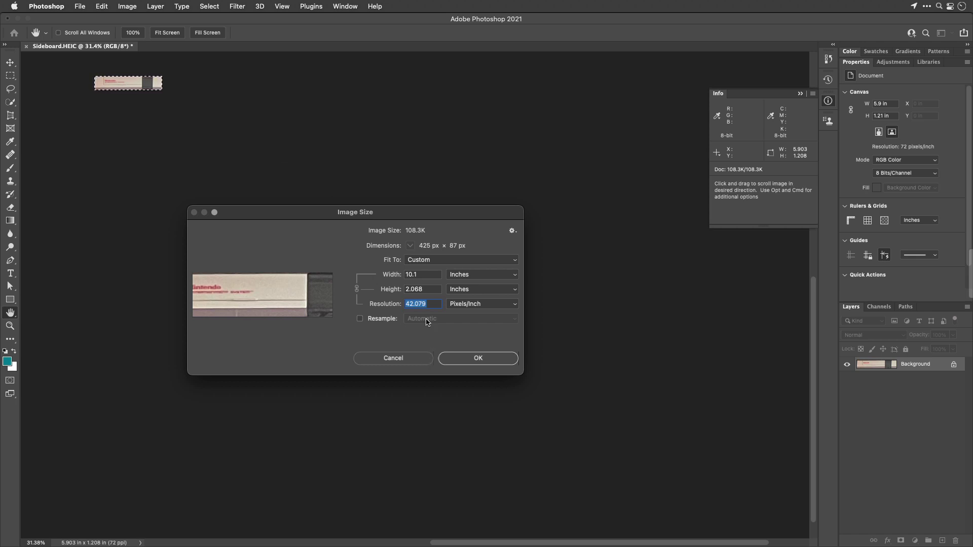
click(407, 360)
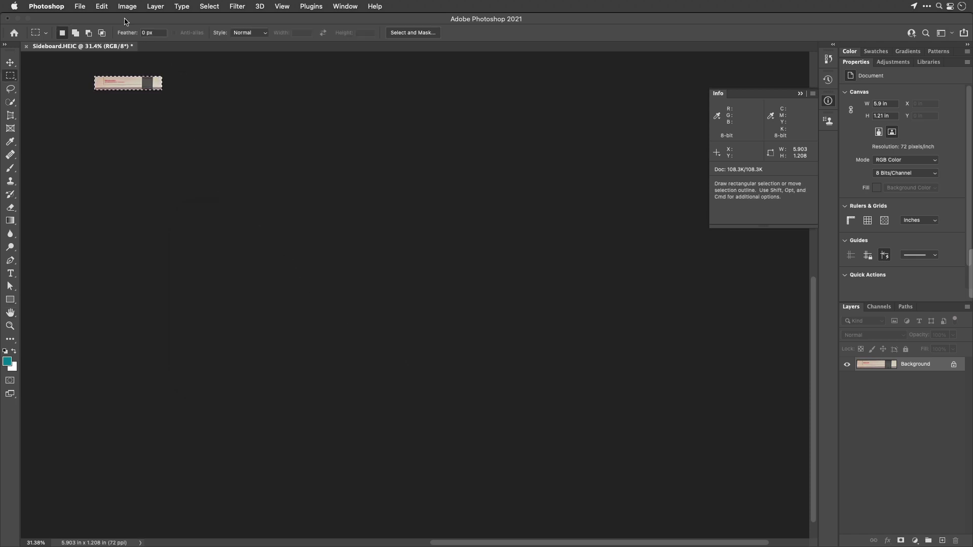
Undo the crop and set the full sideboard image's resolution to 42.079 pixels/inch in Image Size
click(102, 7)
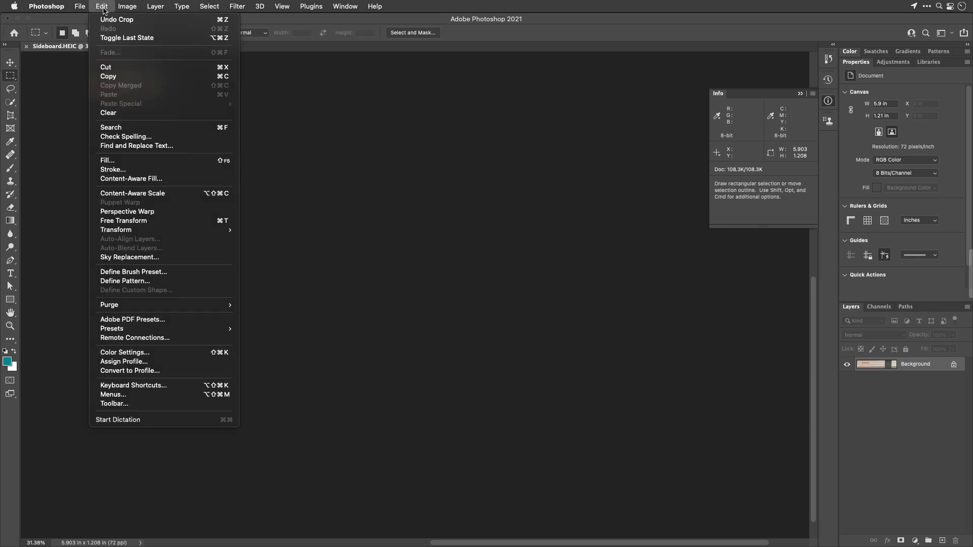
click(108, 20)
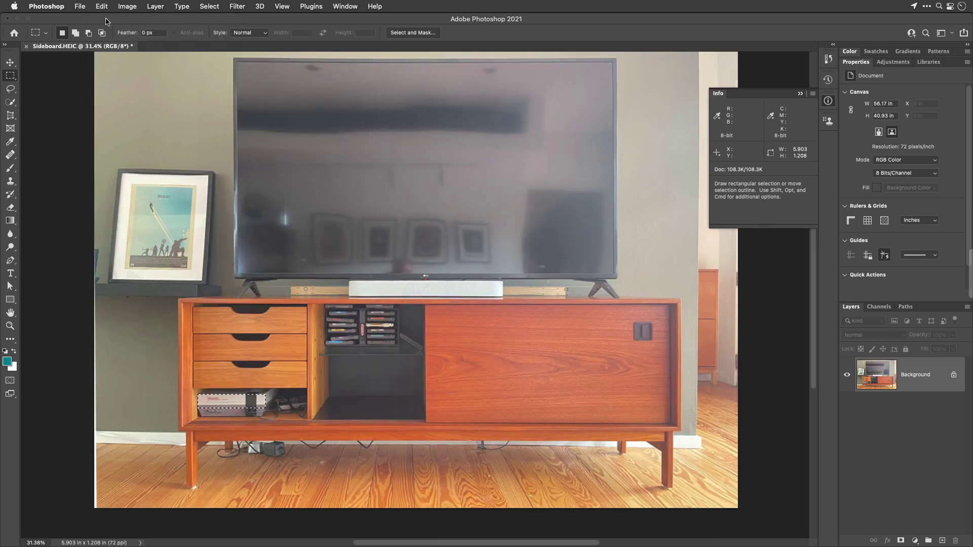
click(133, 5)
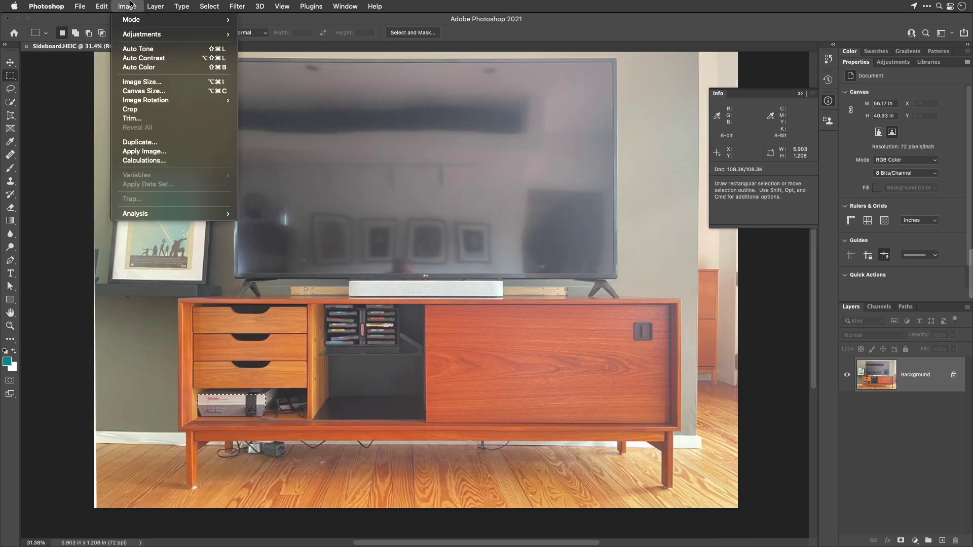
click(141, 82)
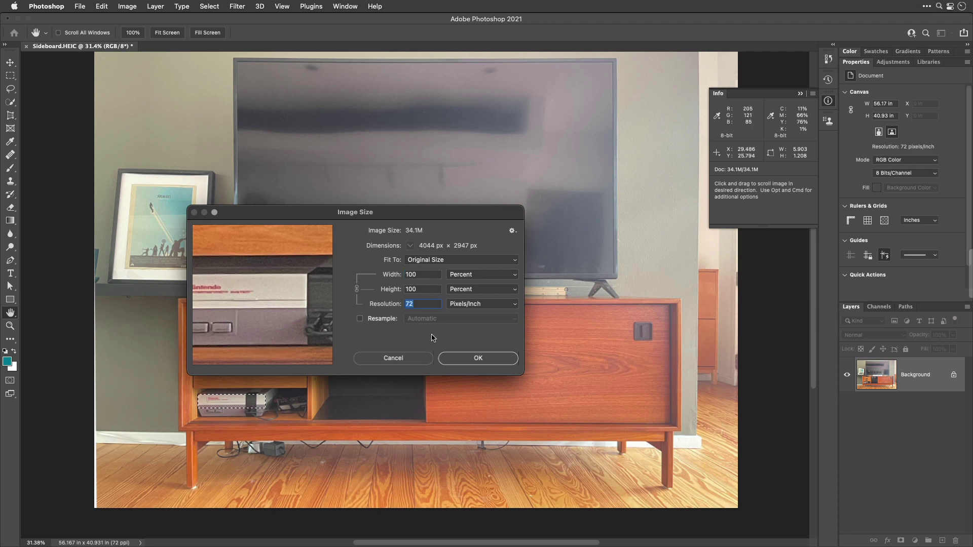
text(42.079)
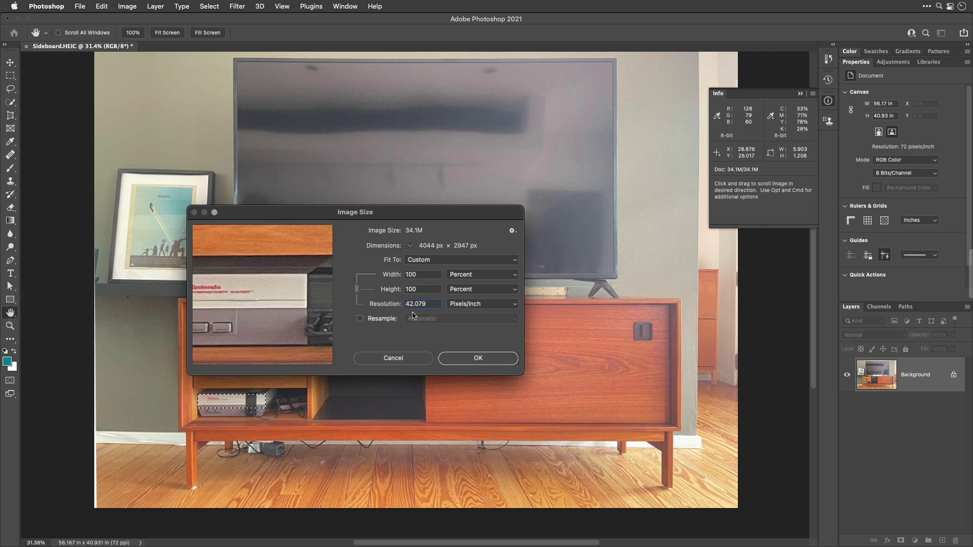
click(477, 360)
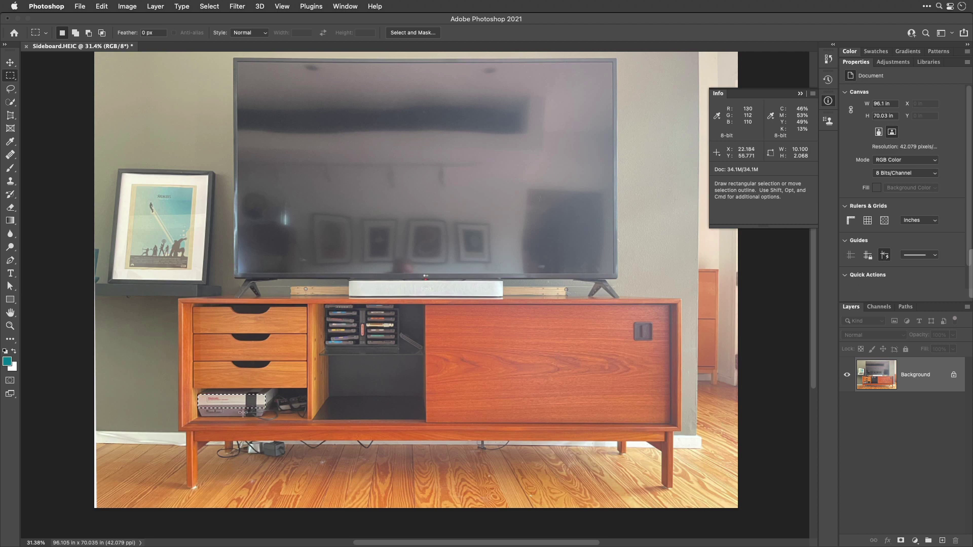
Clear the console selection, measure the width of the sideboard's open middle compartment with a rectangular selection, and deselect
click(213, 416)
key(space)
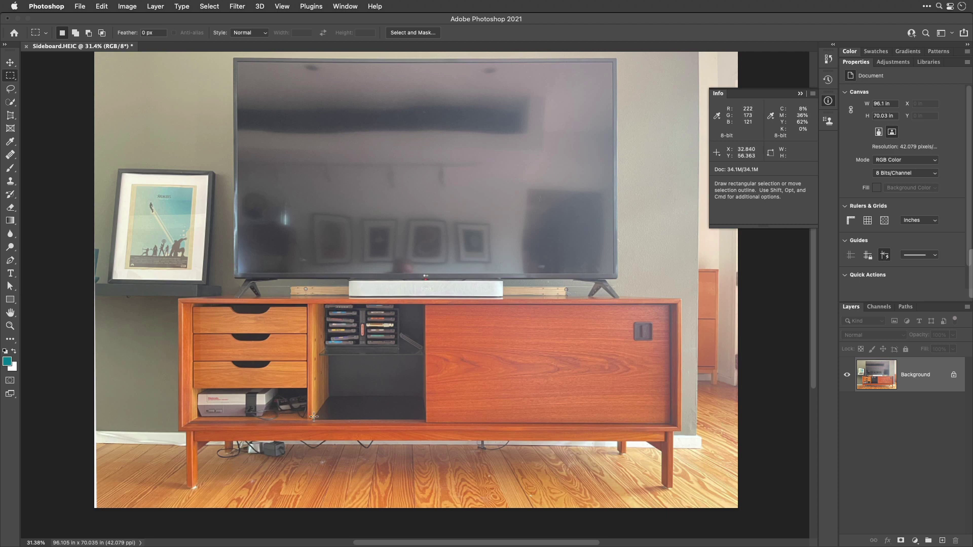
drag(313, 417, 344, 419)
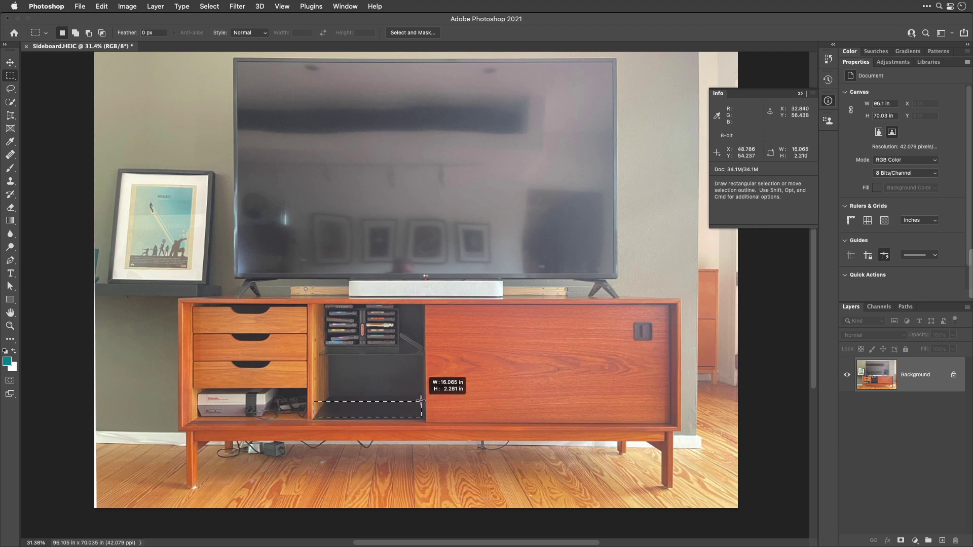
drag(421, 400, 428, 413)
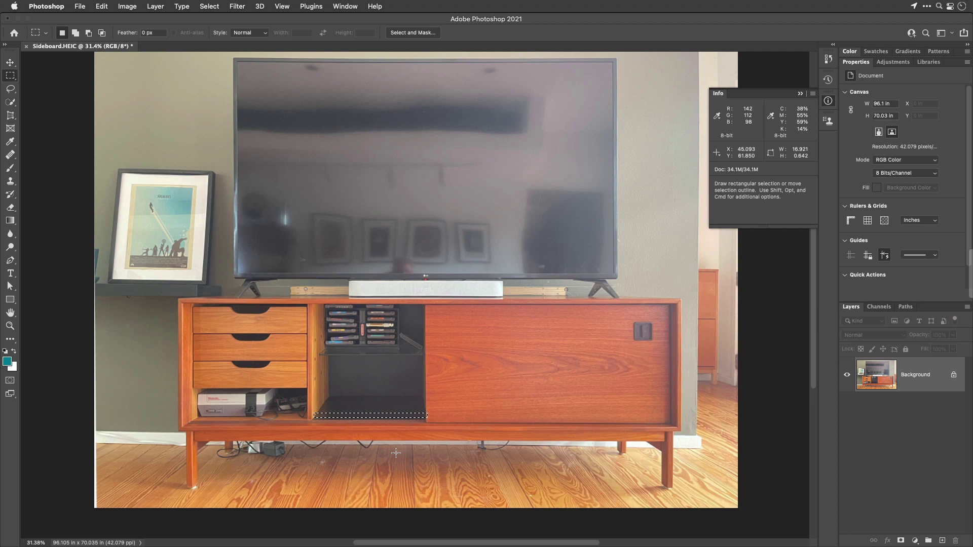
click(307, 449)
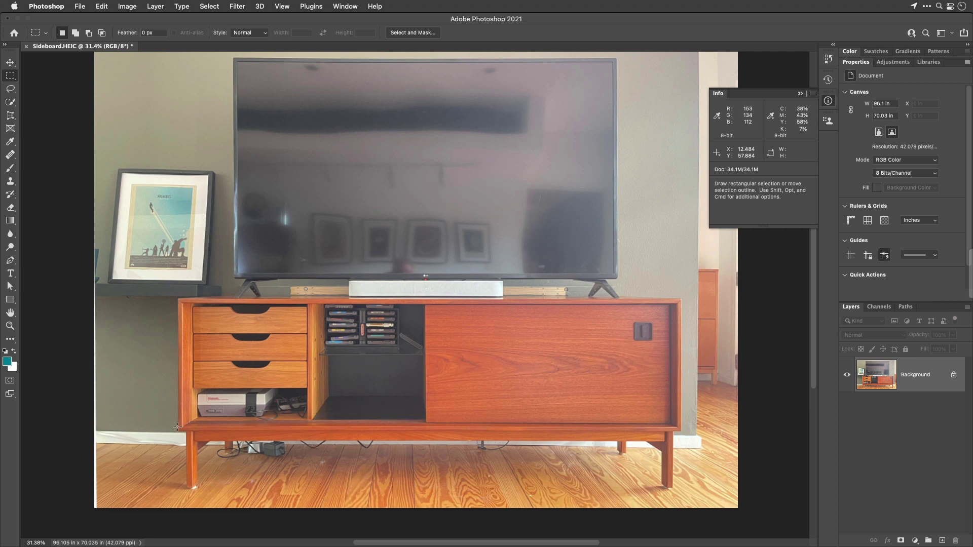
Minimize the sideboard document and bring up the BedroomWall-Mockup.psd document
key(super)
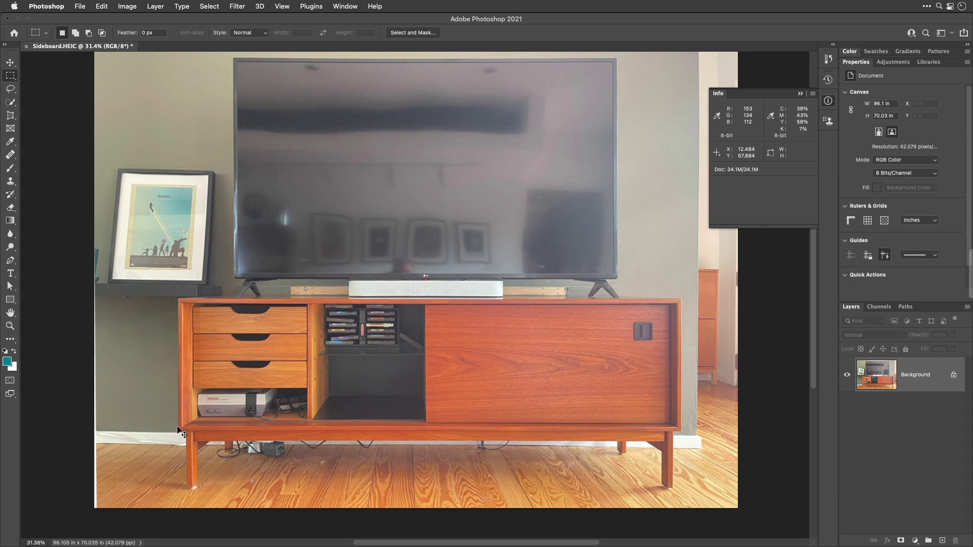
key(super+m)
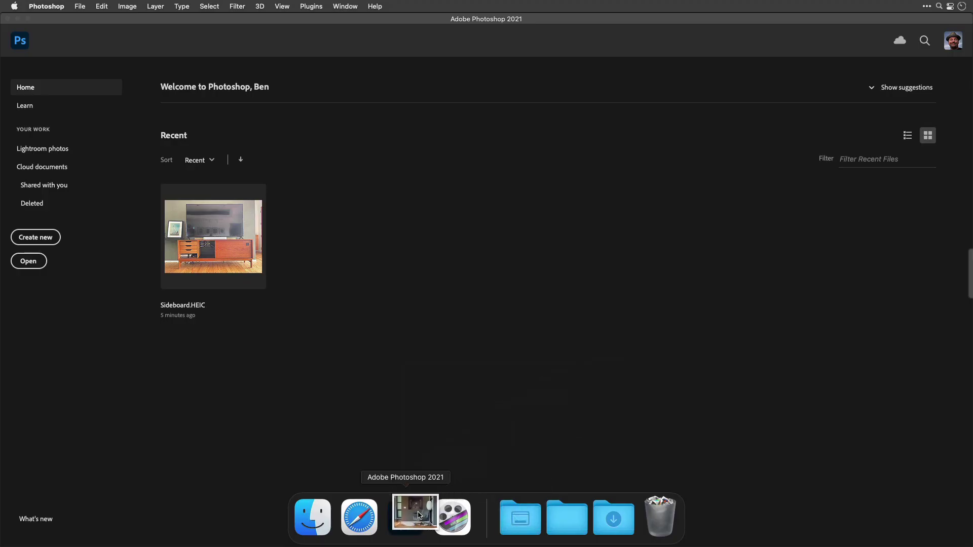
click(407, 521)
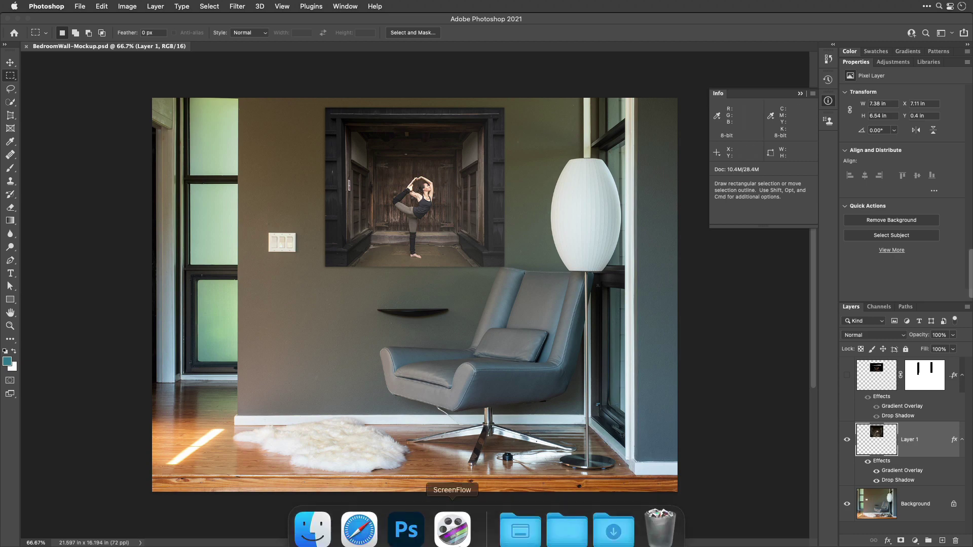
Switch to Safari and search the web for "herman miller nelson lamp dimensions"
click(358, 518)
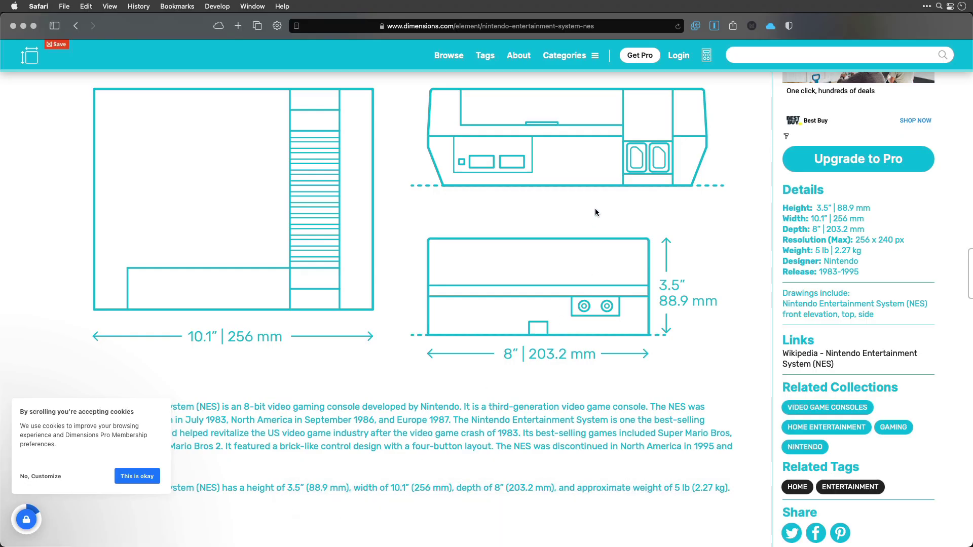
key(super+l)
text(herman m)
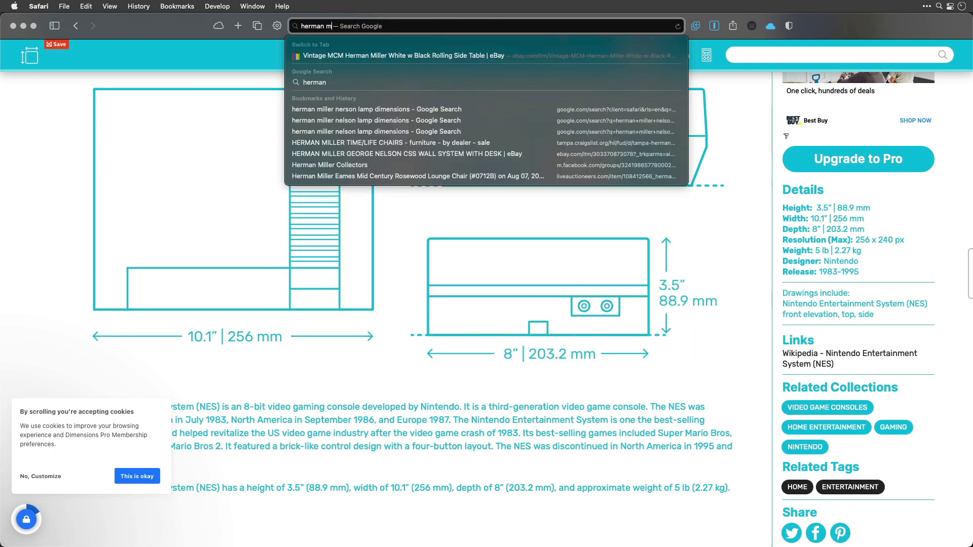
text(iller ne)
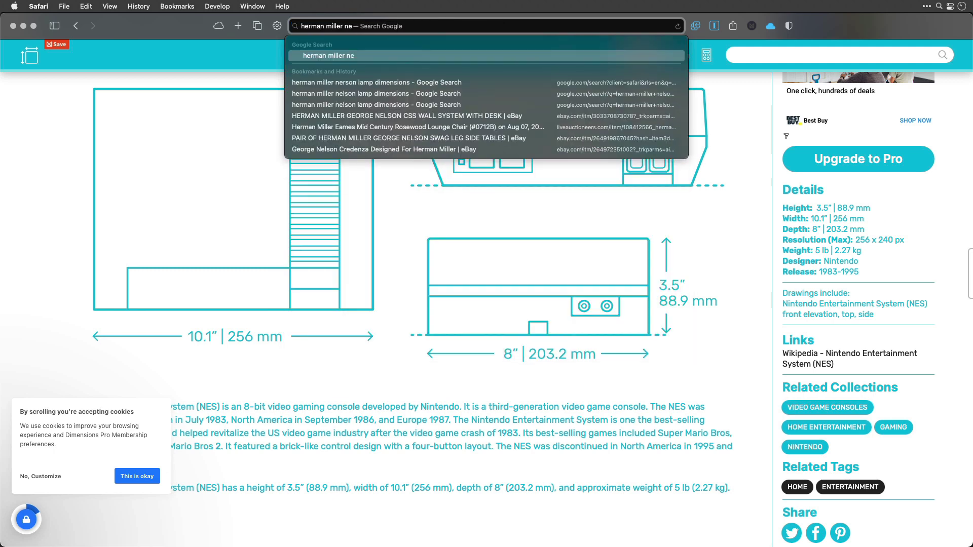
text(lson lamp di)
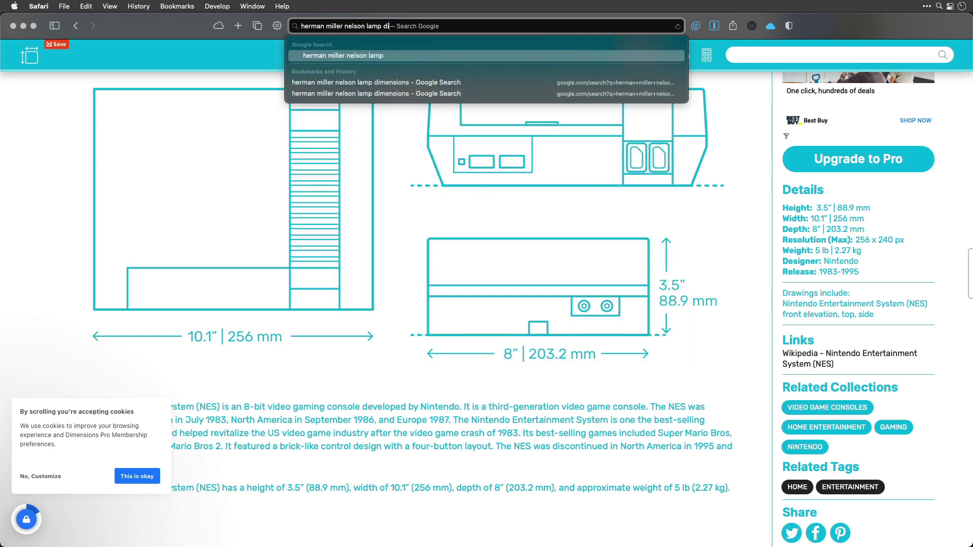
text(mensions)
key(Return)
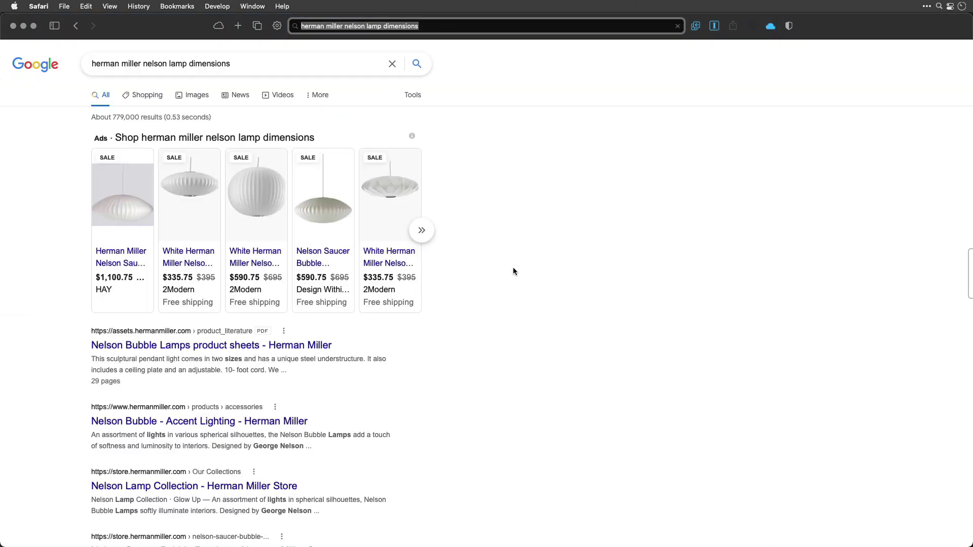
Open the image result showing the Nelson cigar bubble floor lamp's small, medium and large dimensions, and return to Photoshop
click(203, 96)
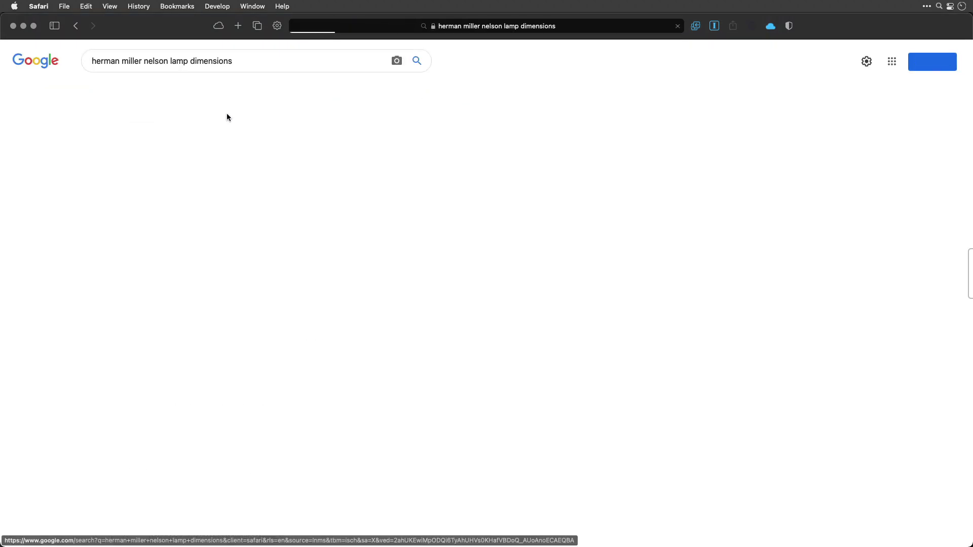
scroll(314, 228, down, 4)
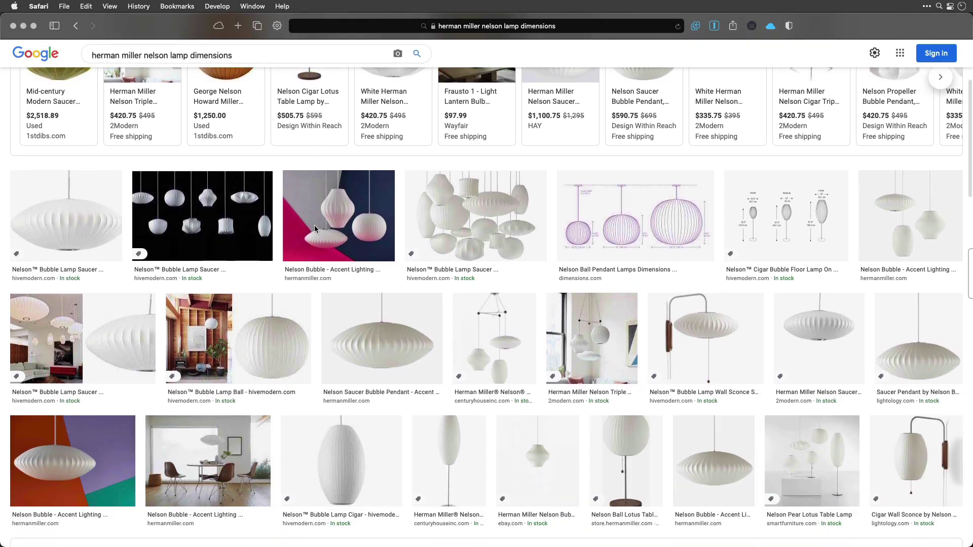
scroll(315, 229, down, 1)
click(745, 193)
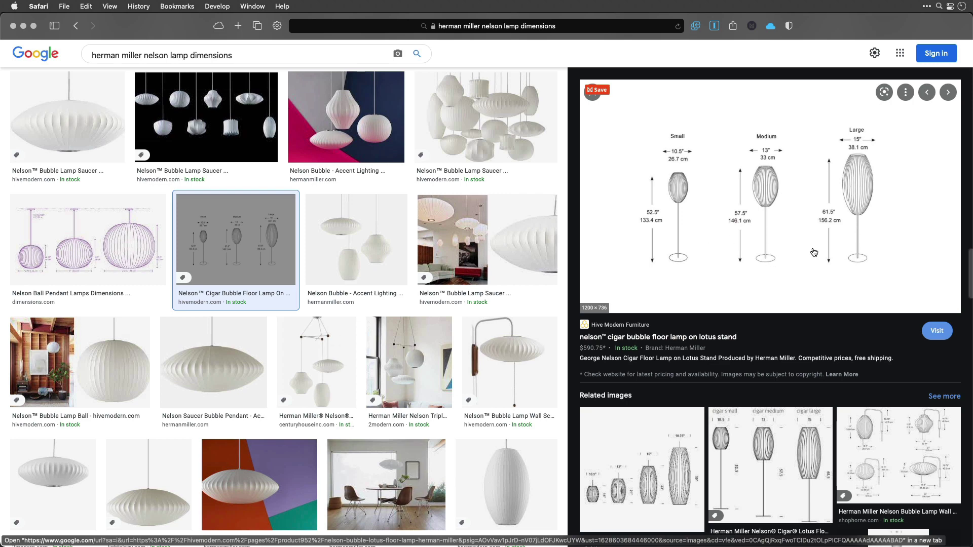
click(404, 515)
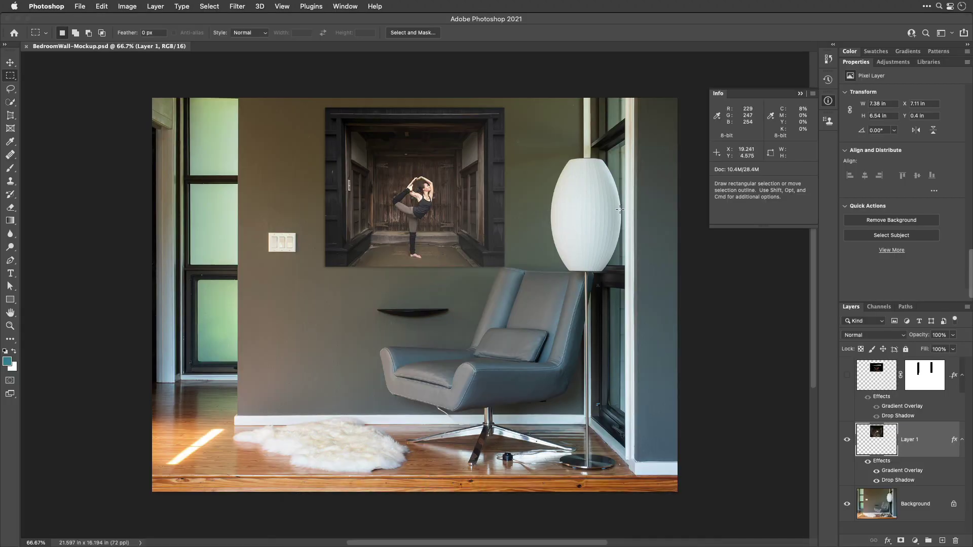
Measure across the floor lamp's base with a selection, deselect, recheck the medium lamp's dimensions in Safari, and return to Photoshop
drag(620, 210, 589, 463)
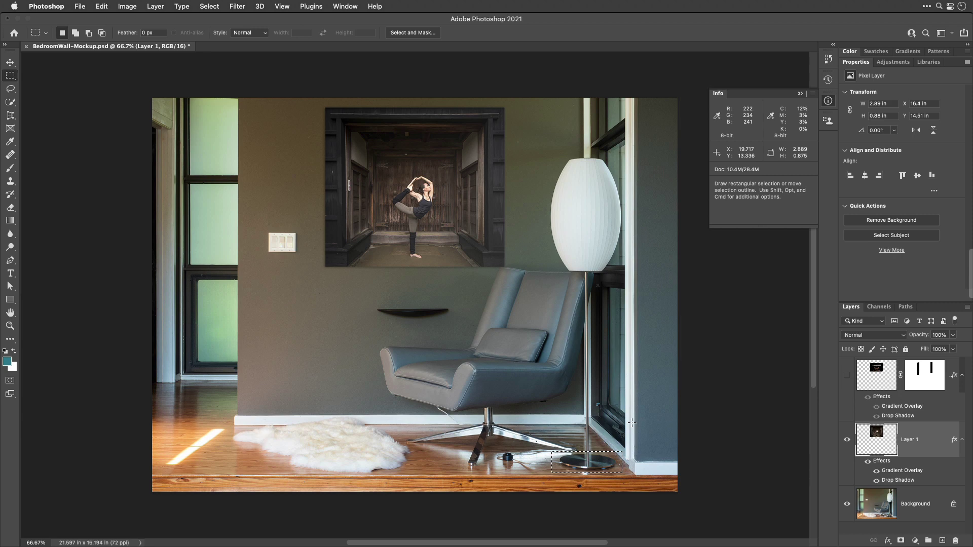
key(super+d)
mouse_move(550, 544)
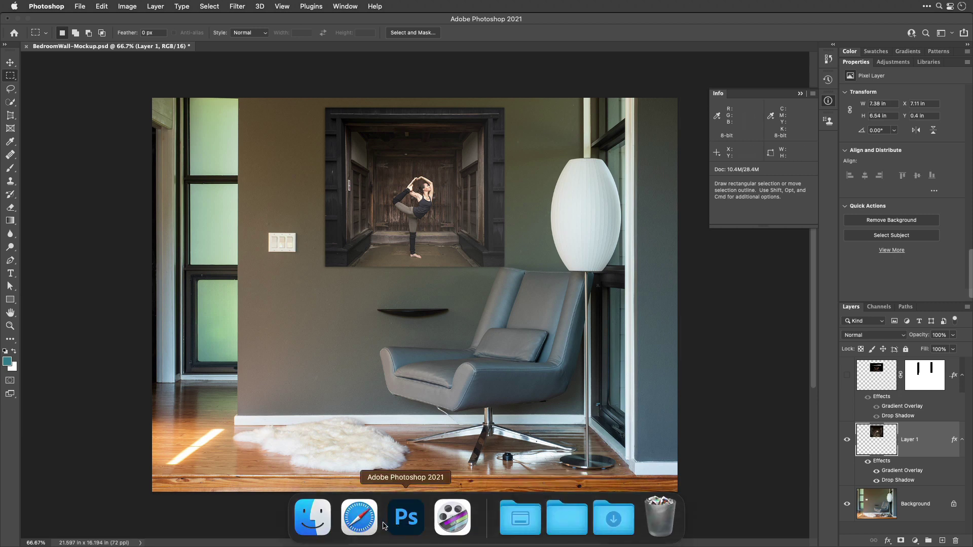
click(363, 522)
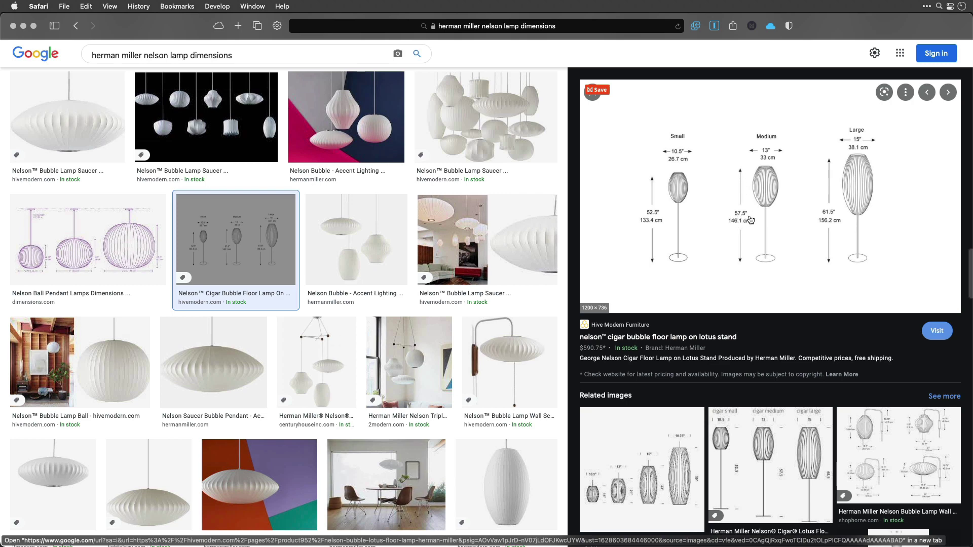
mouse_move(361, 524)
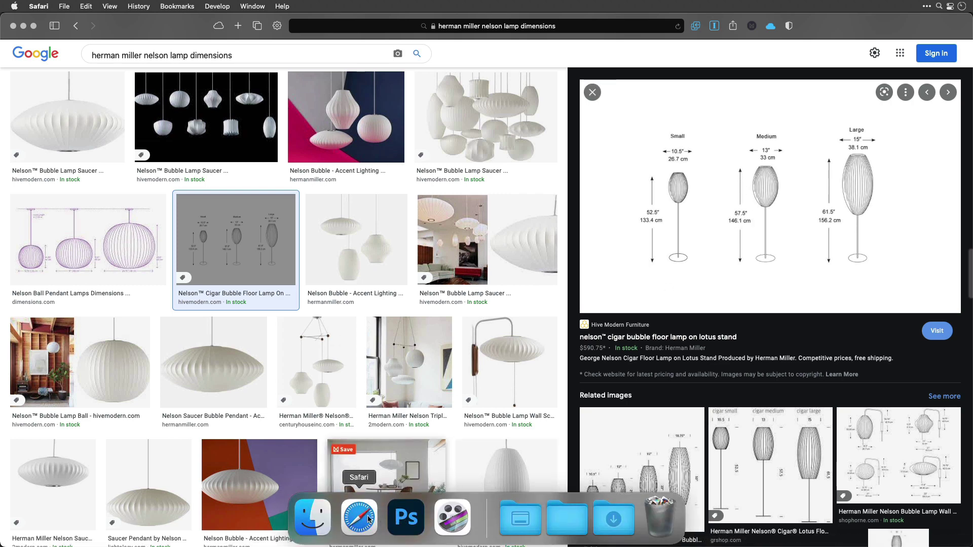
click(405, 516)
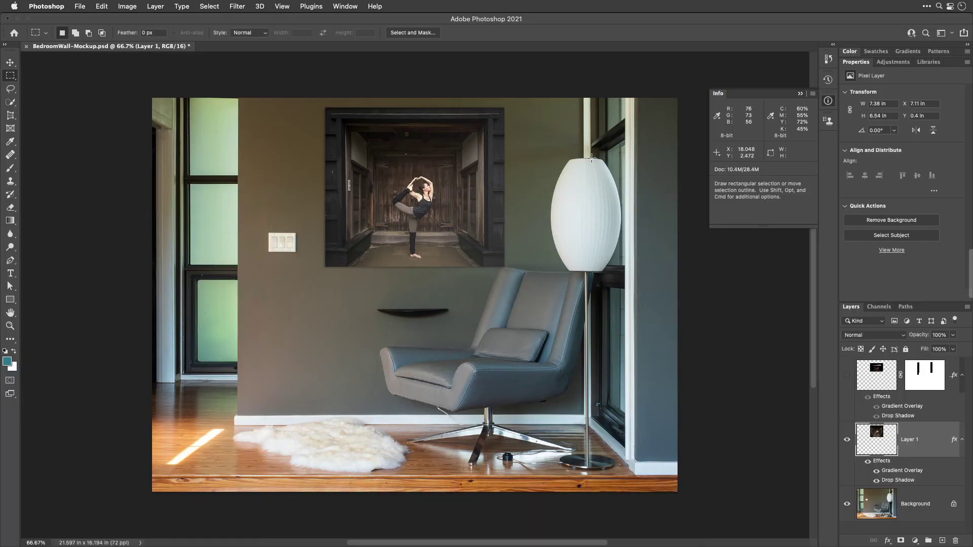
Select a narrow strip spanning the lamp's full height, about 1 by 12.8 in, and crop the image to it
drag(591, 159, 567, 470)
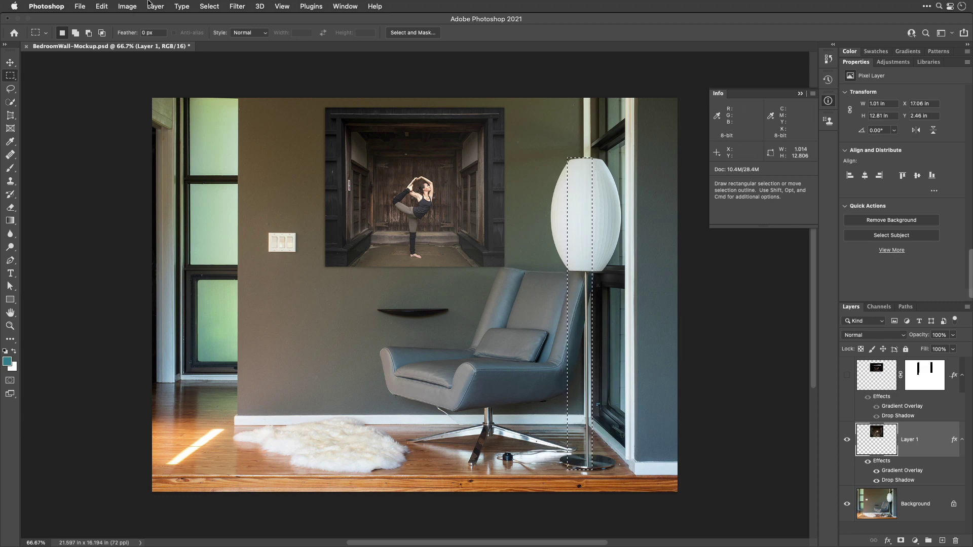
click(124, 7)
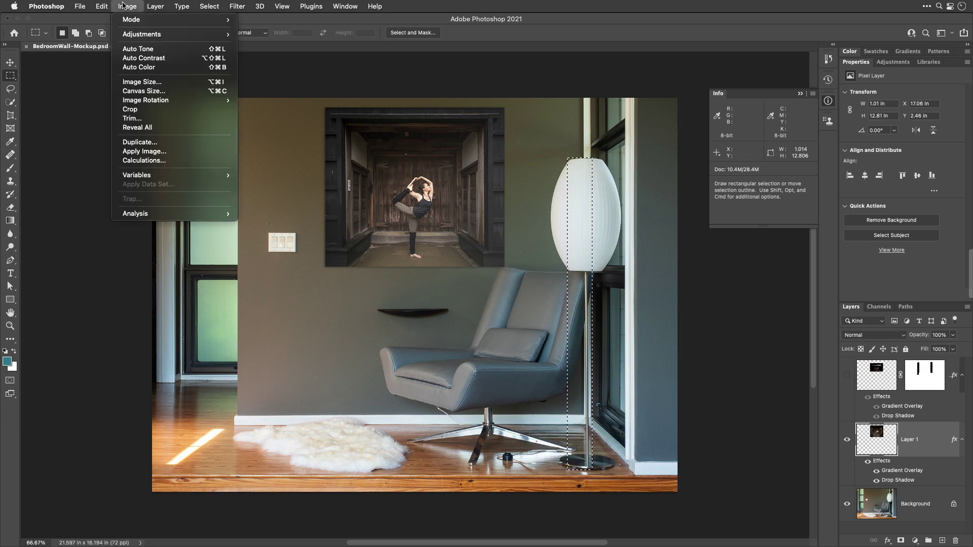
click(143, 110)
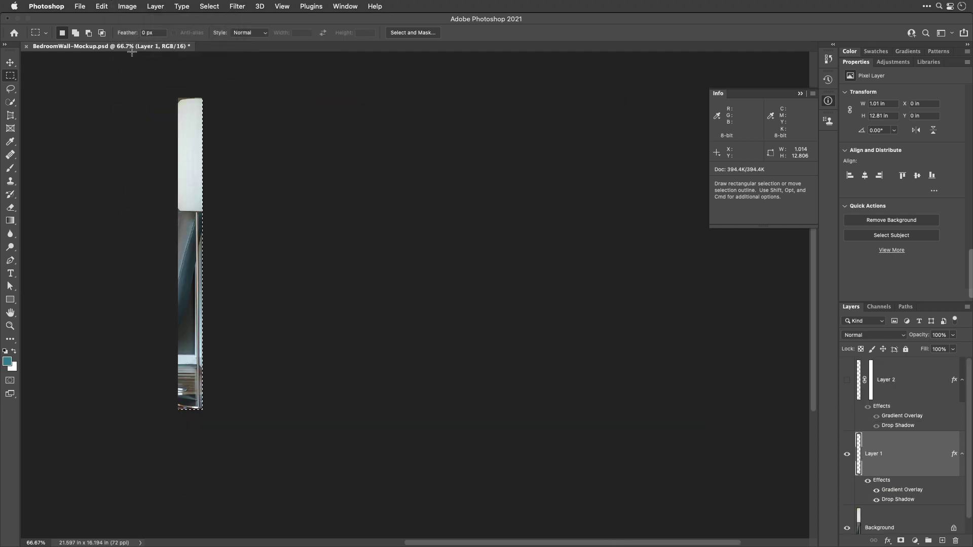
In Image Size, enter a height of 57.5 inches for the cropped strip, copy the resulting resolution, and cancel the resize
click(131, 8)
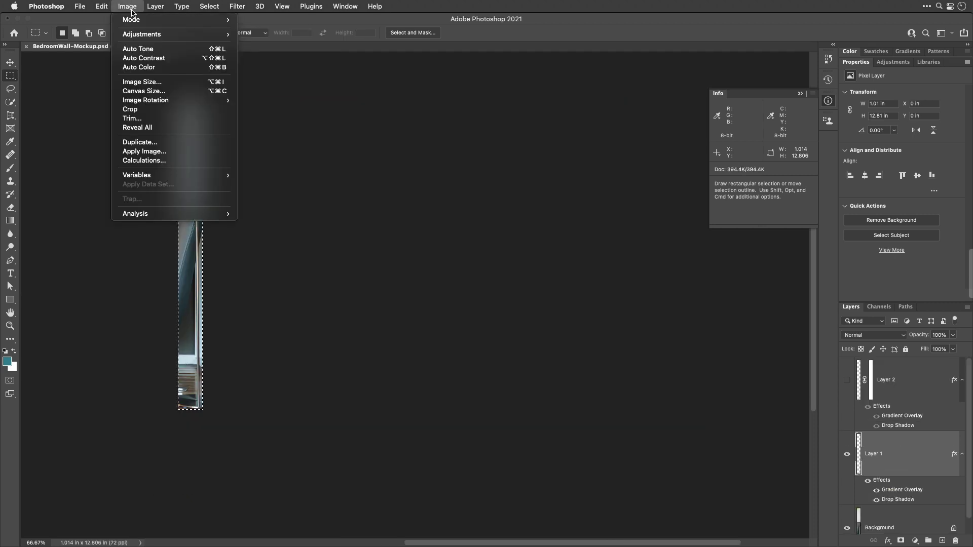
click(142, 83)
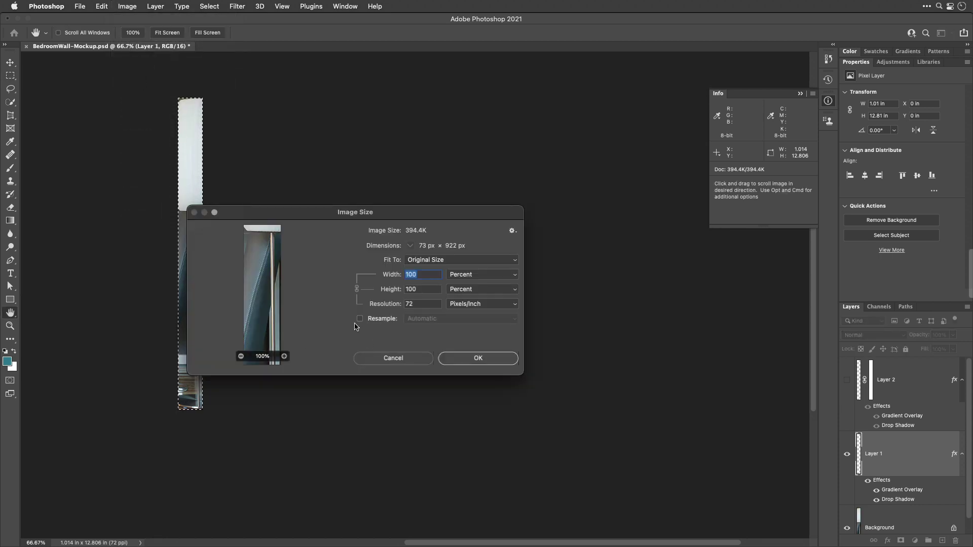
click(459, 293)
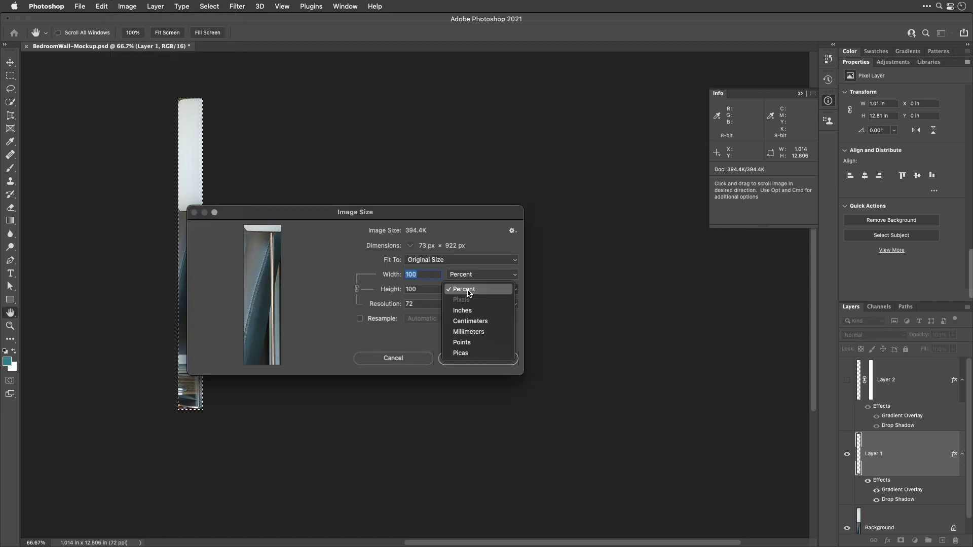
click(468, 311)
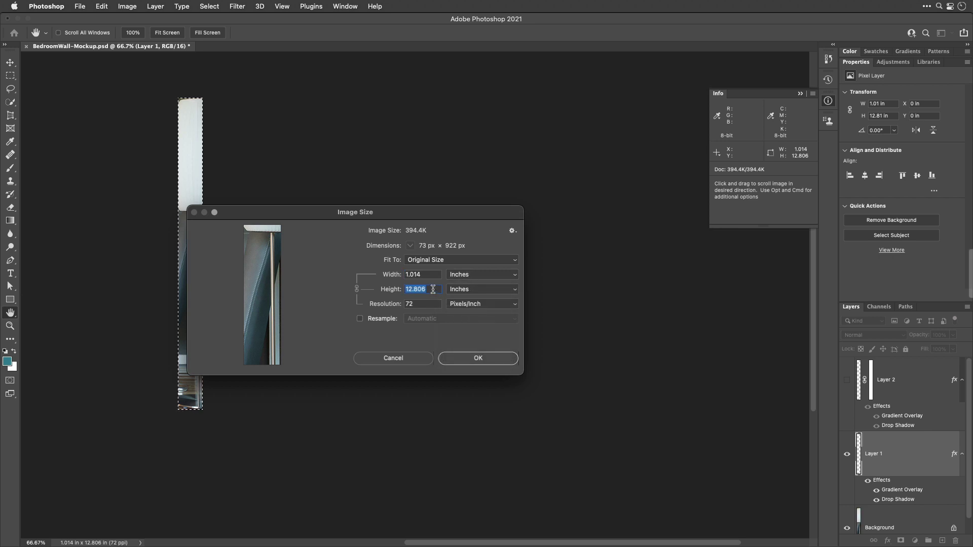
text(57.5)
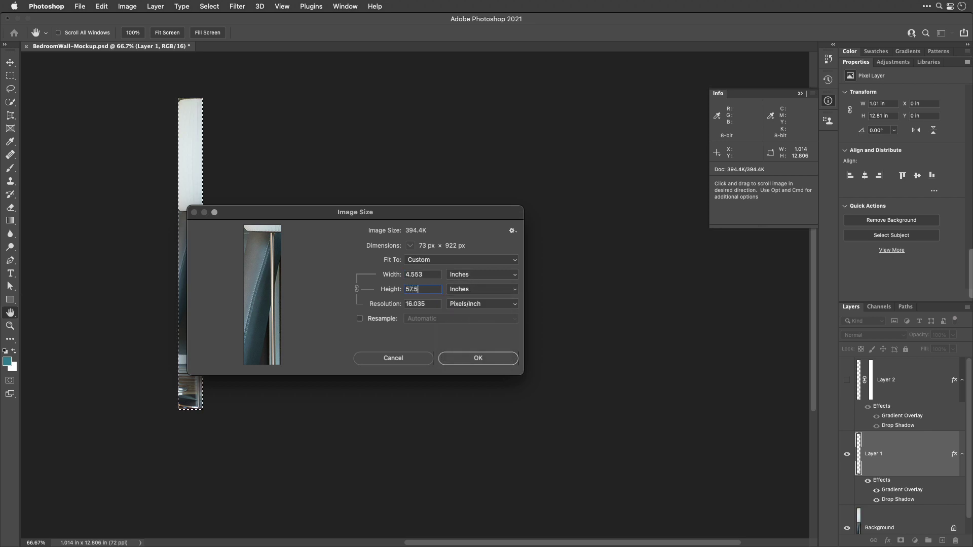
double_click(433, 303)
key(super+c)
click(410, 359)
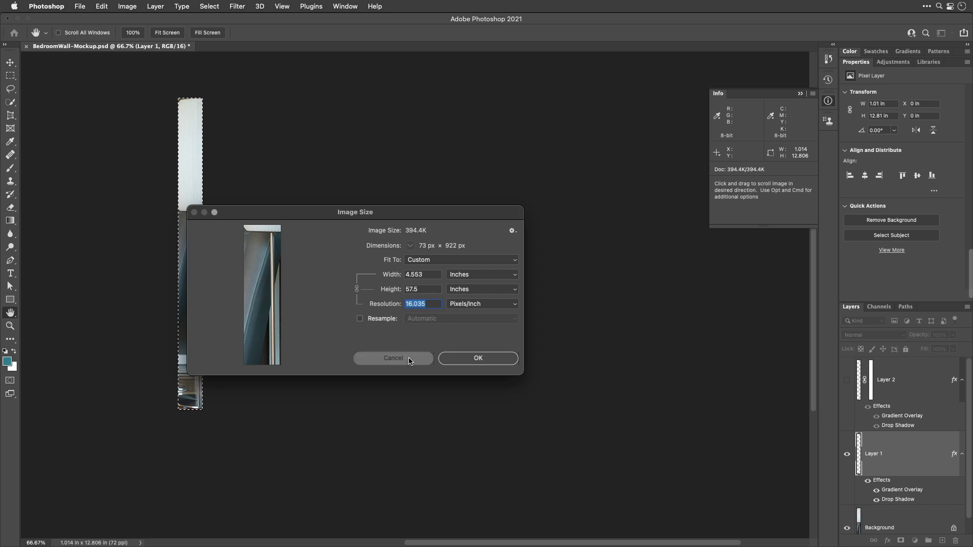
key(m)
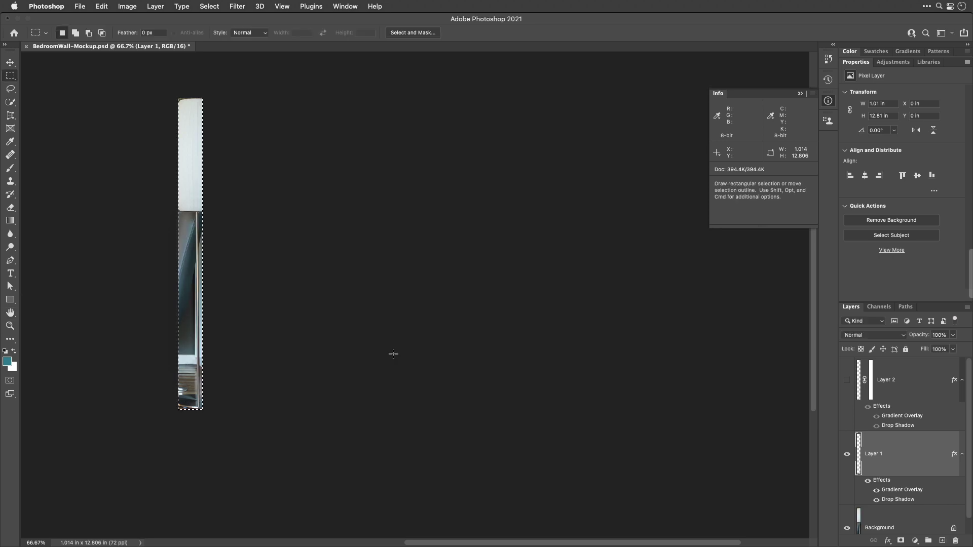
Undo the lamp crop and set the full image's resolution to 16.035 pixels/inch without resampling
click(103, 6)
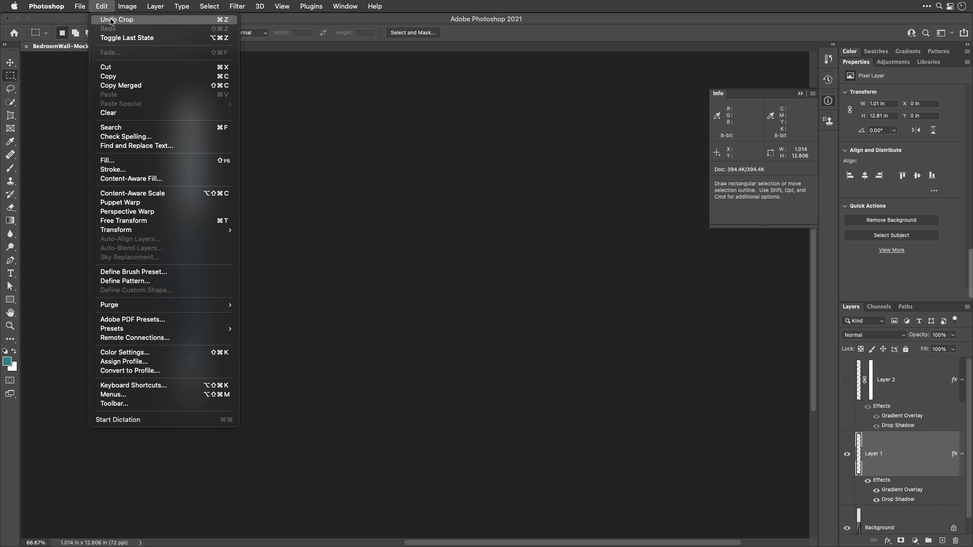
click(112, 21)
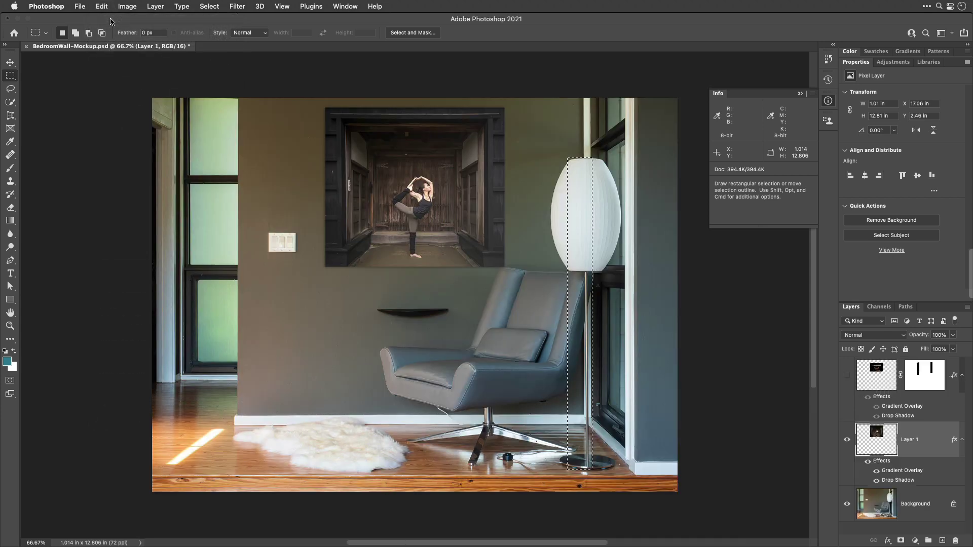
click(124, 6)
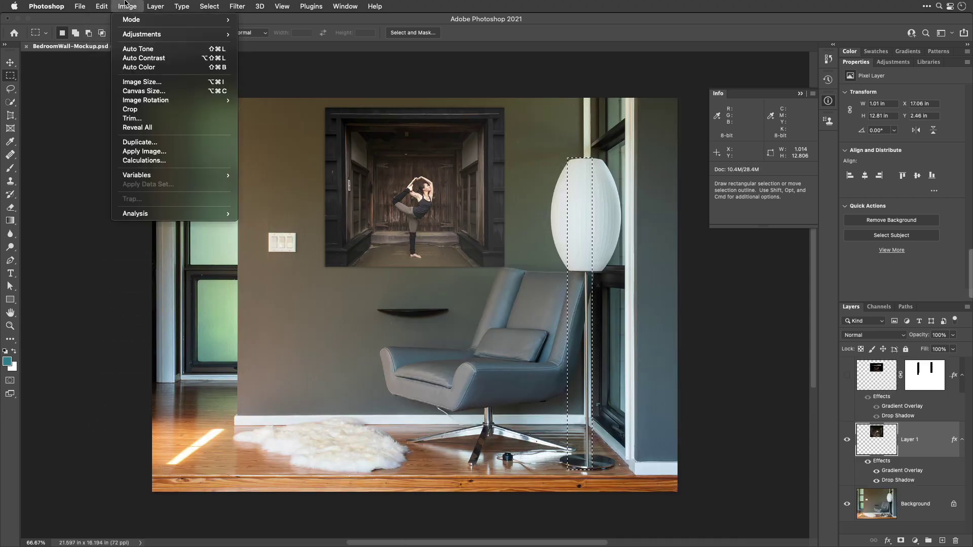
click(135, 83)
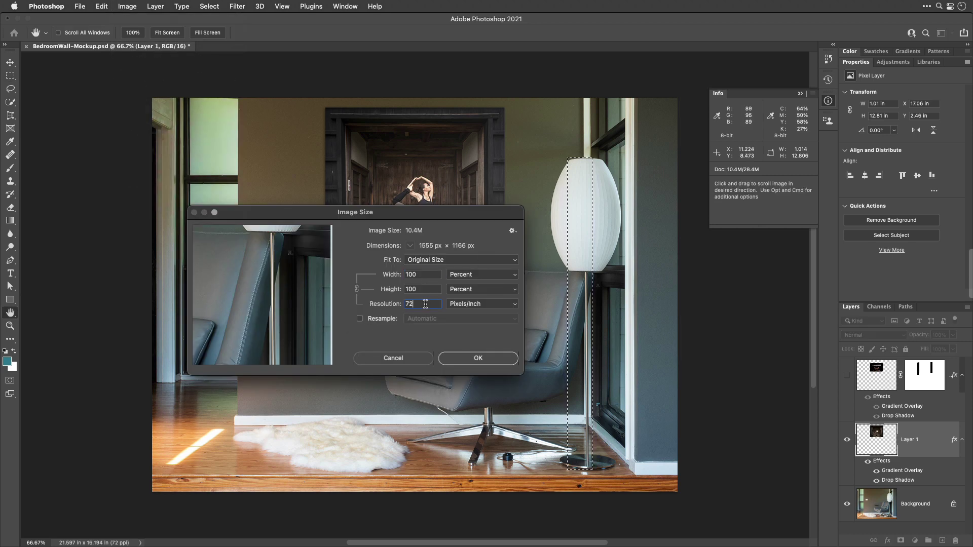
key(super+v)
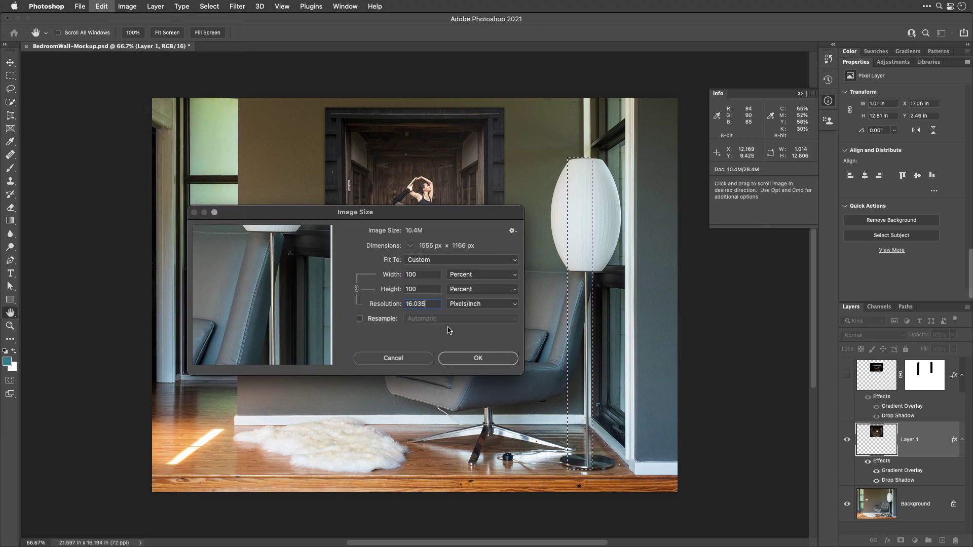
click(477, 357)
key(m)
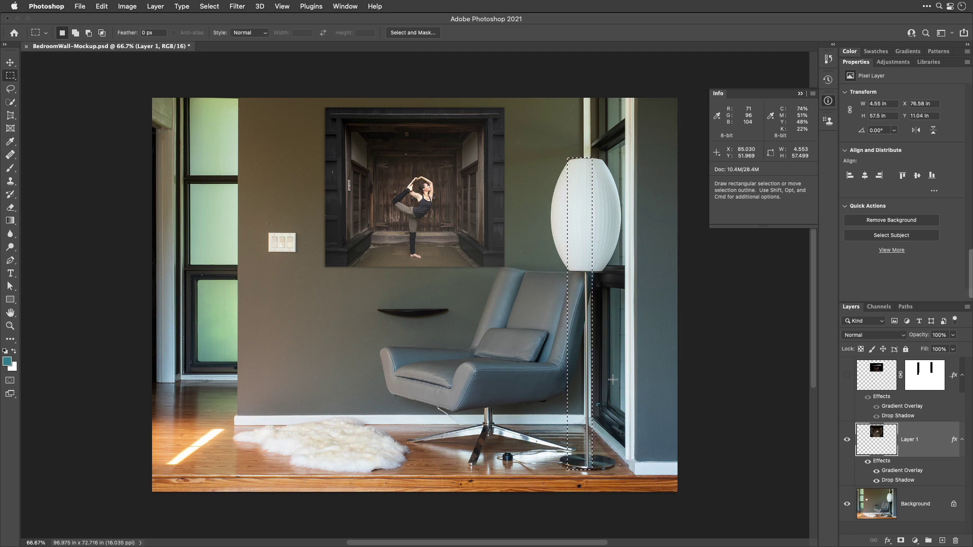
Clear the lamp selection, measure the height along the window's near edge with a thin rectangular selection, and deselect
click(331, 325)
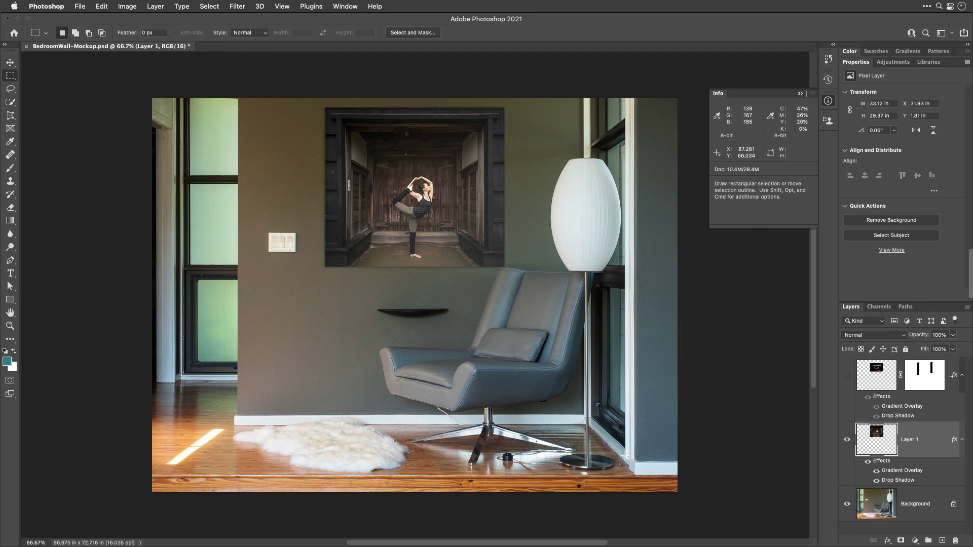
drag(625, 456, 620, 124)
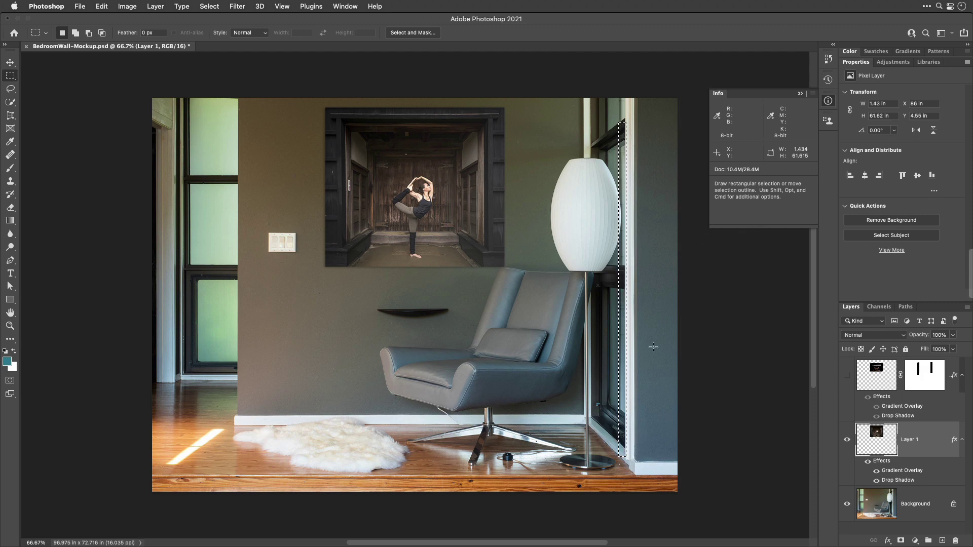
key(super+d)
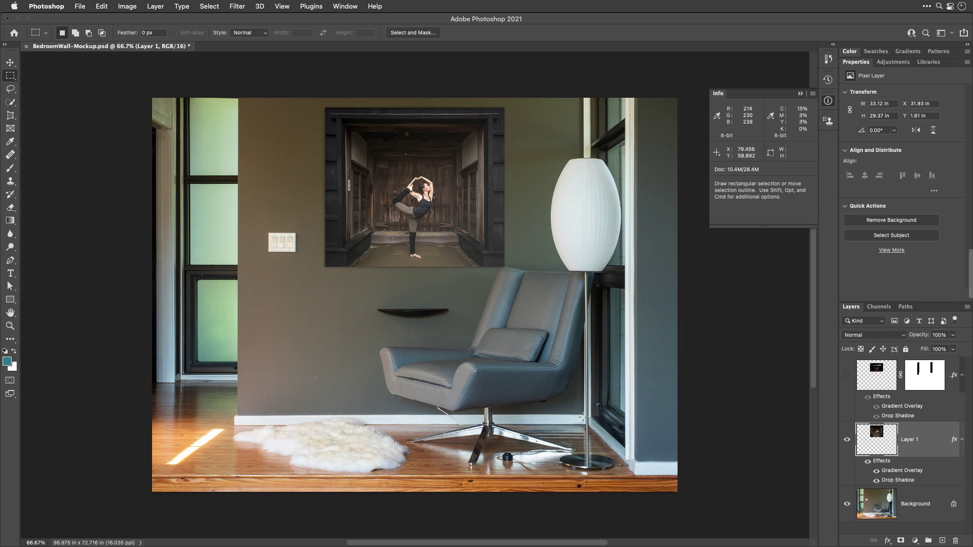
Select a thin strip upward from the back wall's baseboard beside the window, about 1.75 by 50.2 in, and crop to it
drag(583, 418, 591, 145)
click(128, 6)
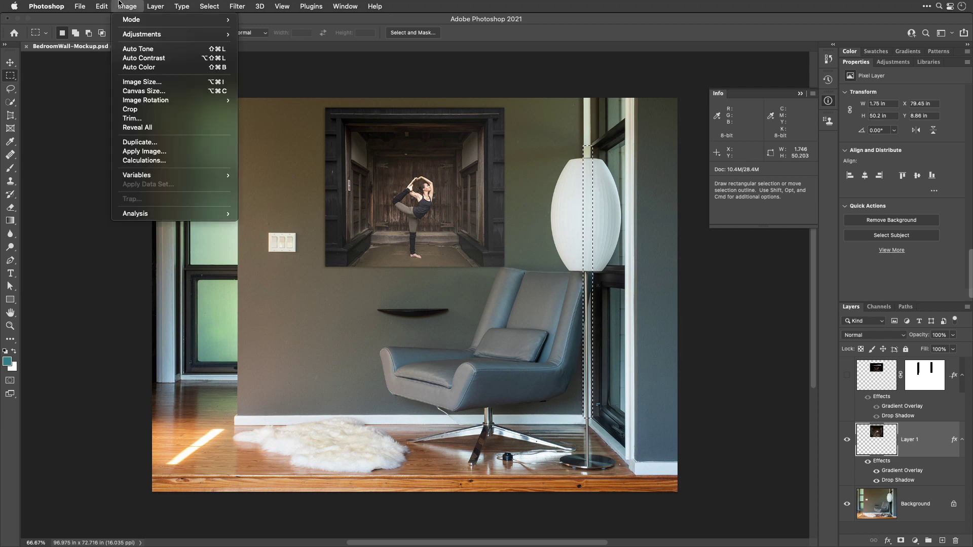
click(142, 110)
In Image Size, enter a height of 61.6 inches for the cropped wall strip, copy the resulting resolution, and cancel the resize
click(127, 6)
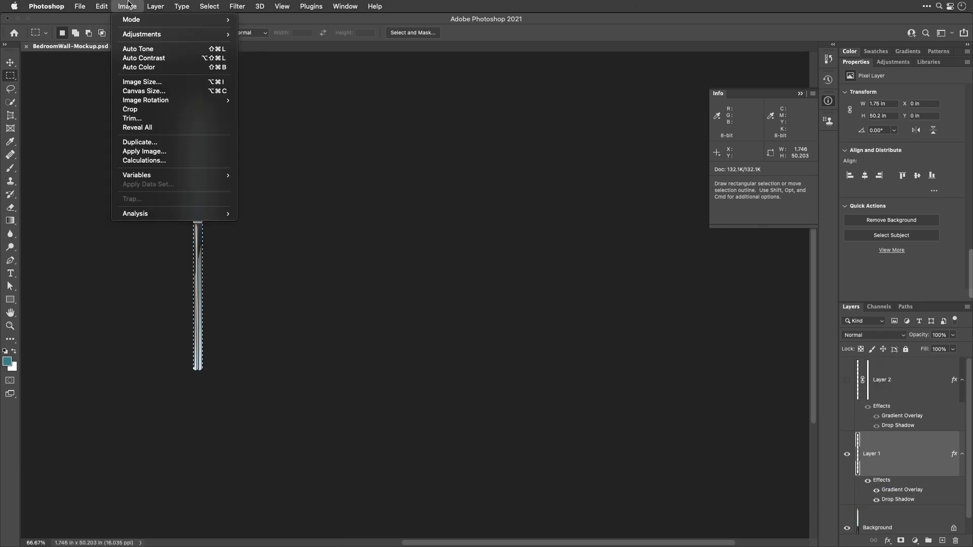
click(142, 82)
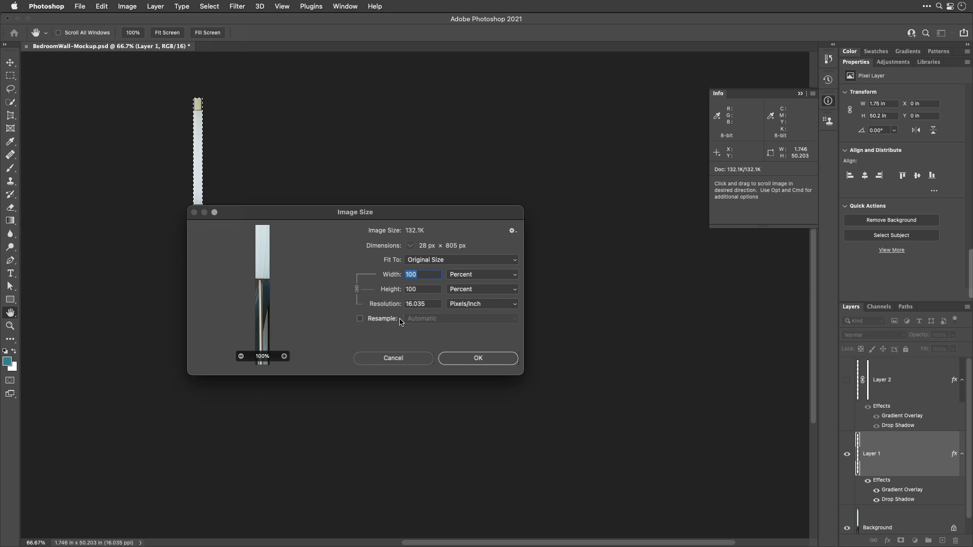
click(474, 290)
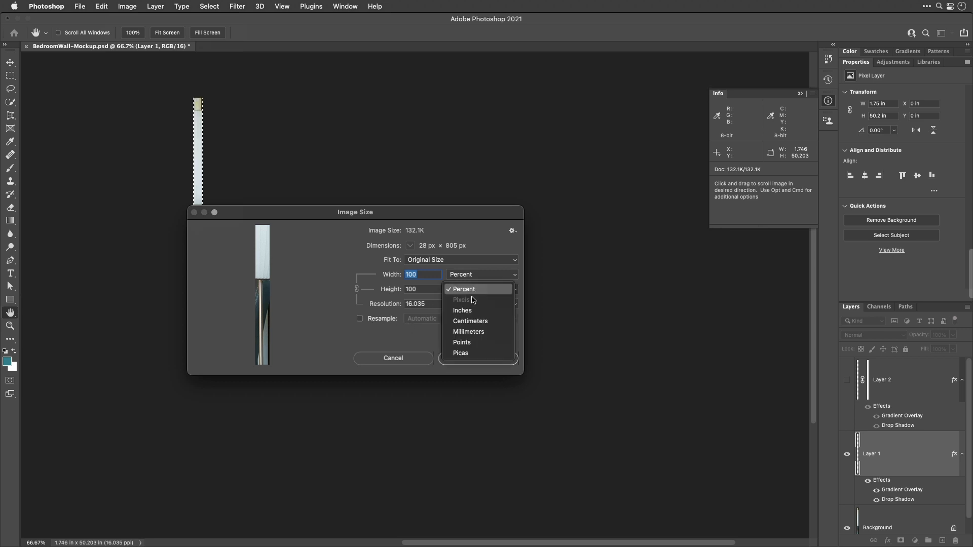
click(463, 310)
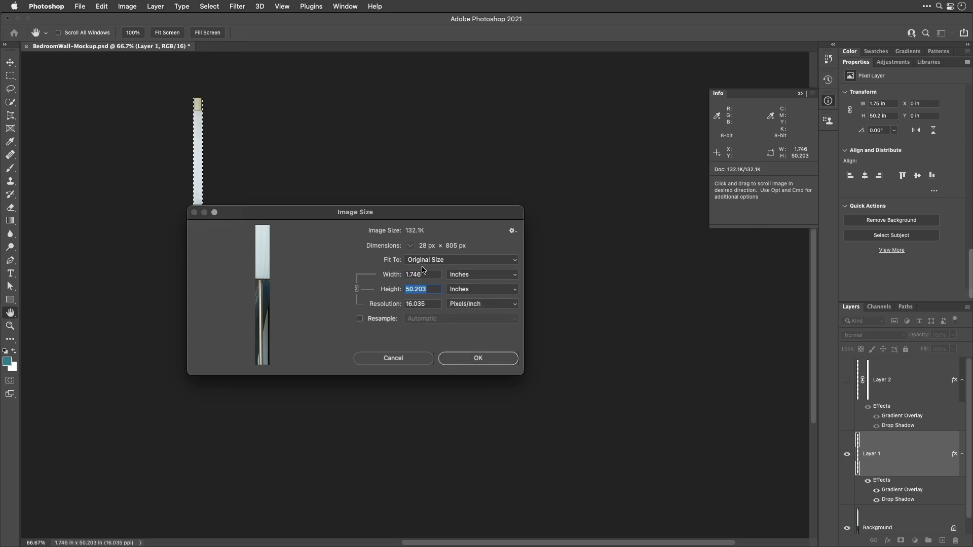
text(61.6)
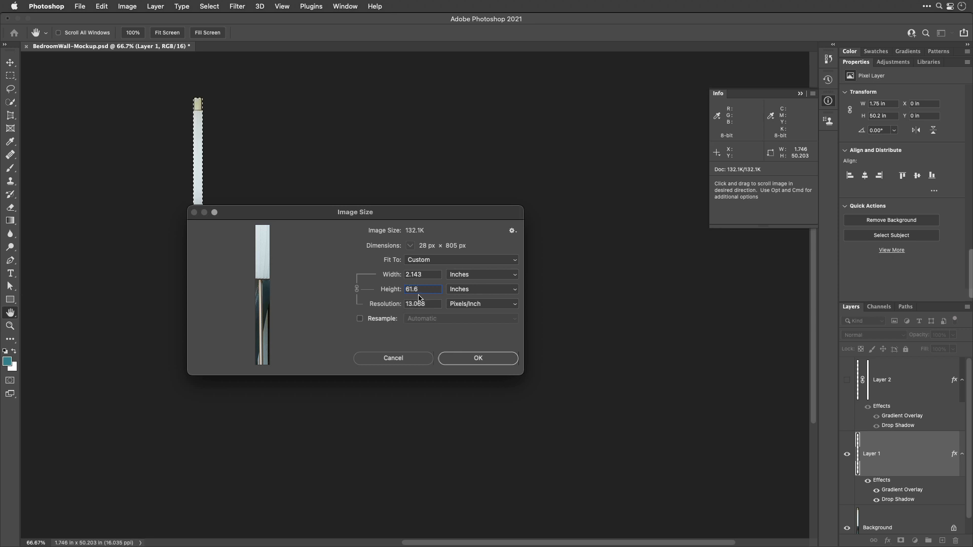
key(Tab)
click(393, 358)
key(m)
Undo the wall strip crop and set the full image's resolution to 13.068 pixels/inch without resampling
click(101, 6)
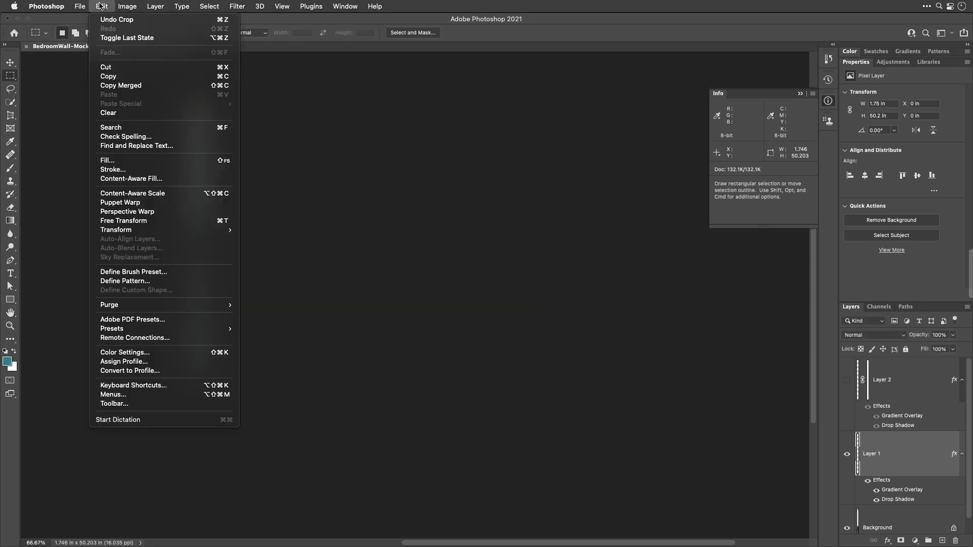
click(107, 20)
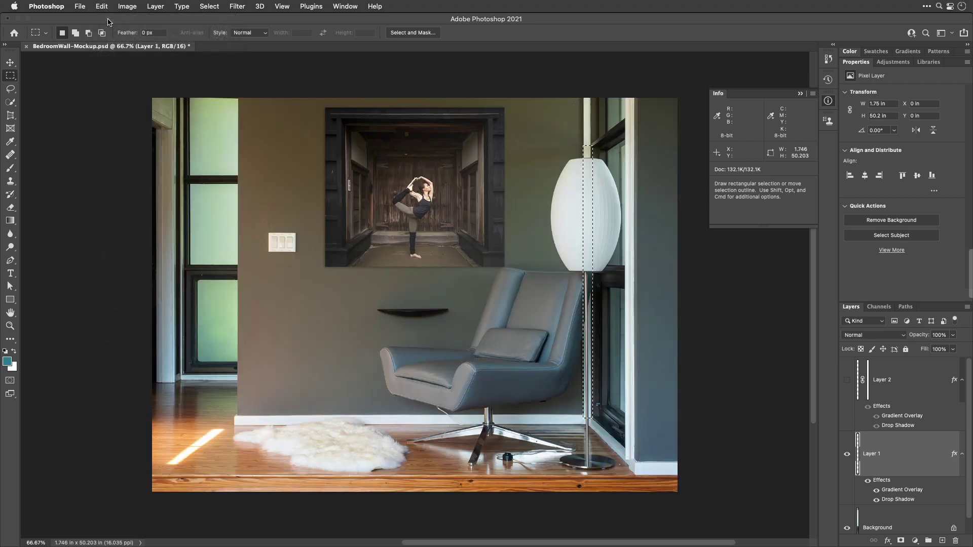
click(108, 6)
mouse_move(122, 6)
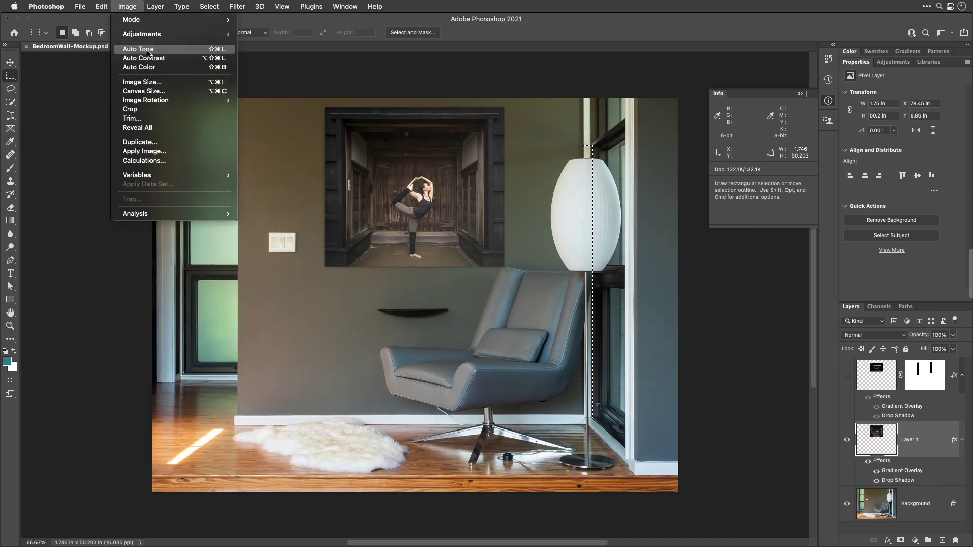
click(145, 82)
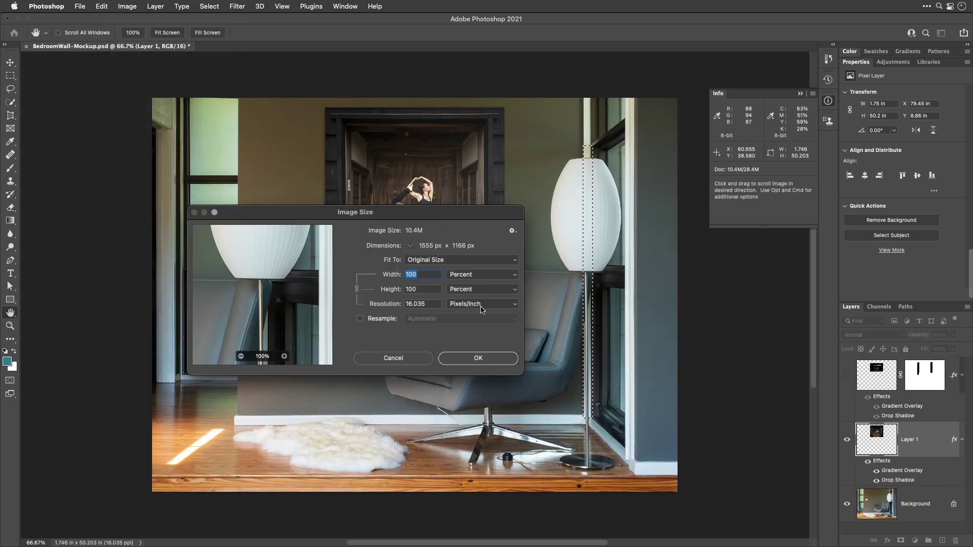
double_click(433, 305)
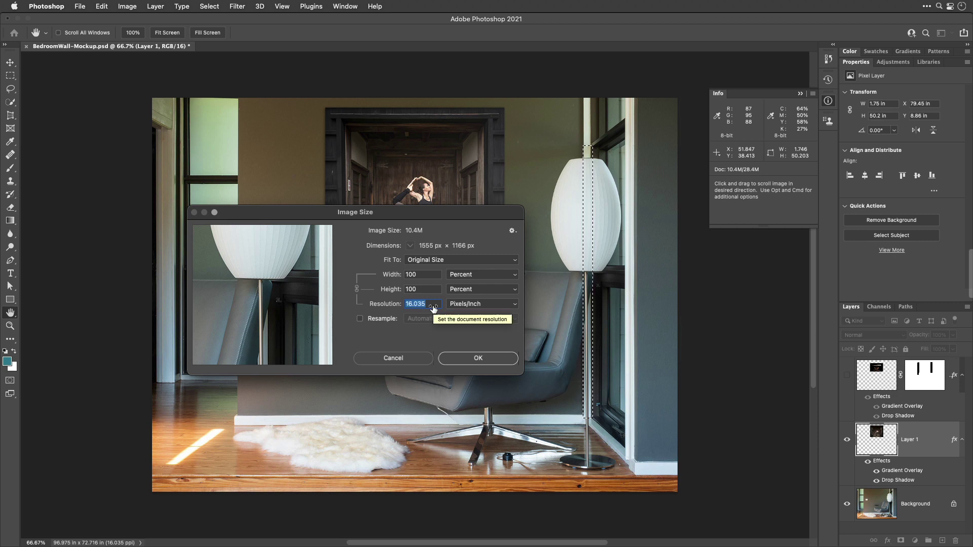
text(13.068)
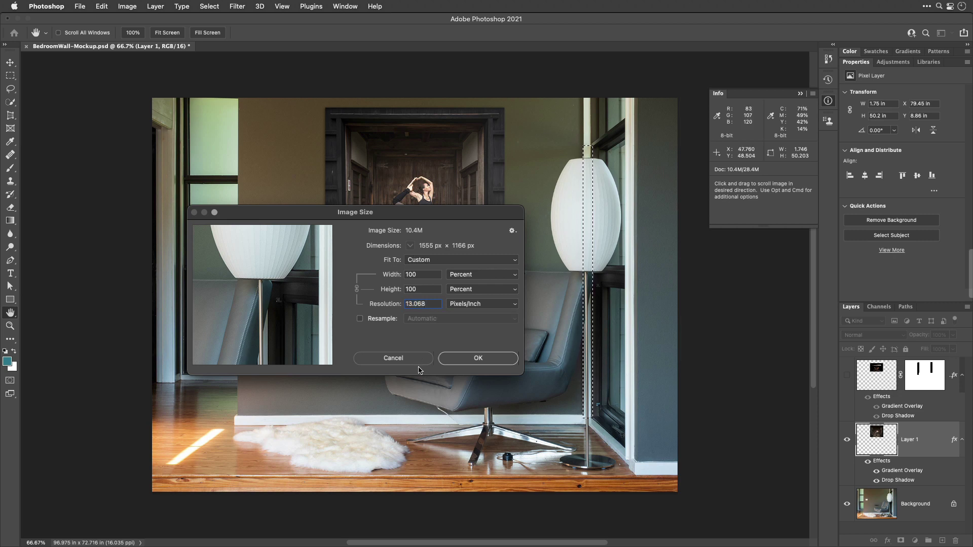
click(495, 358)
key(m)
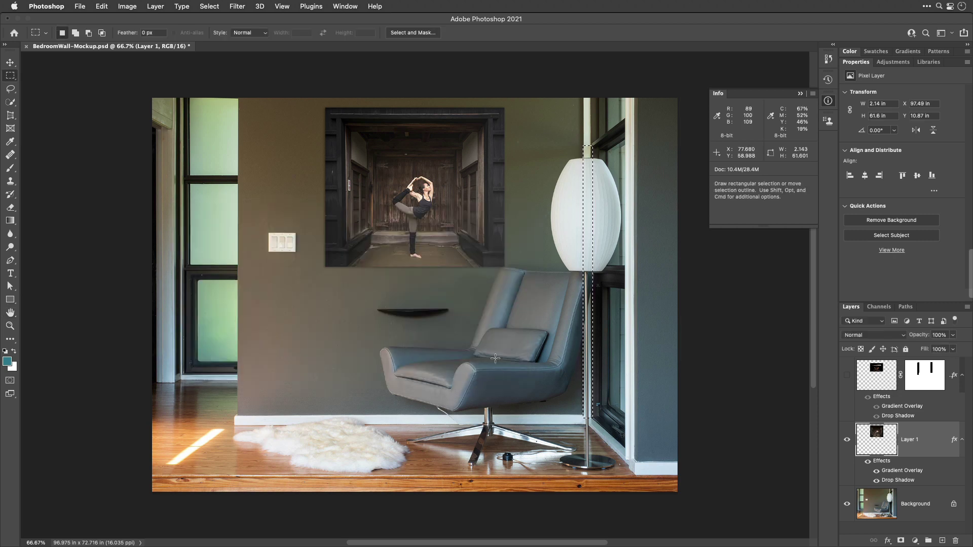
Clear the strip selection and measure the picture on the back wall with a rectangular selection around its edges
click(558, 417)
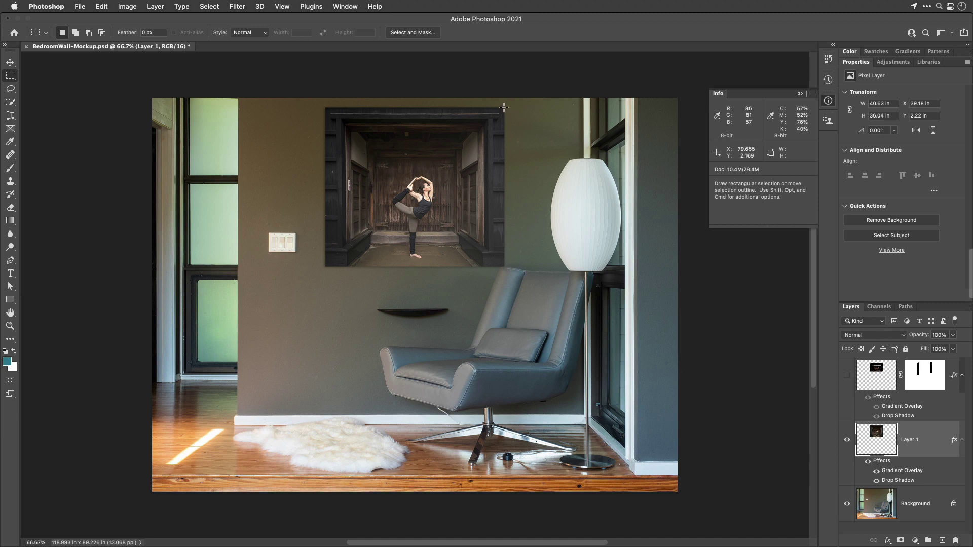
drag(504, 107, 326, 267)
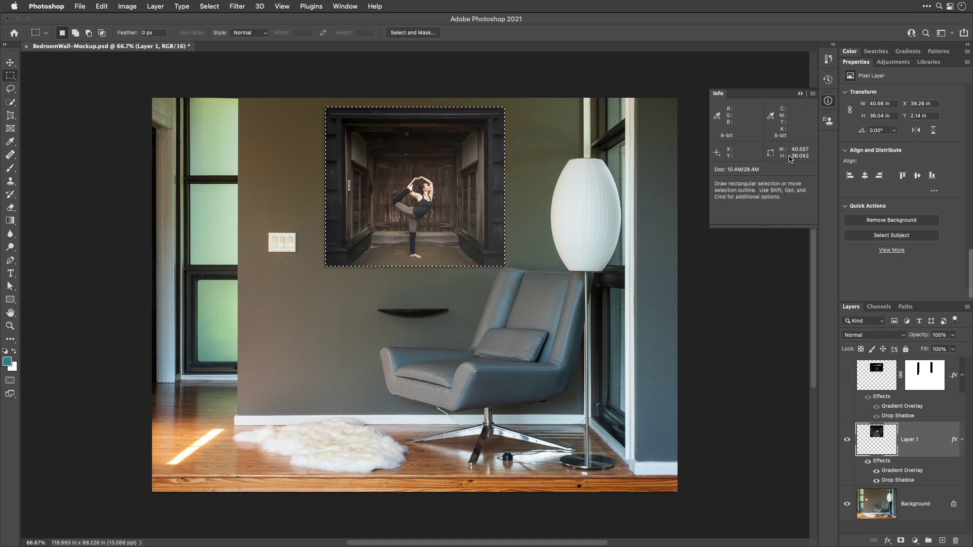